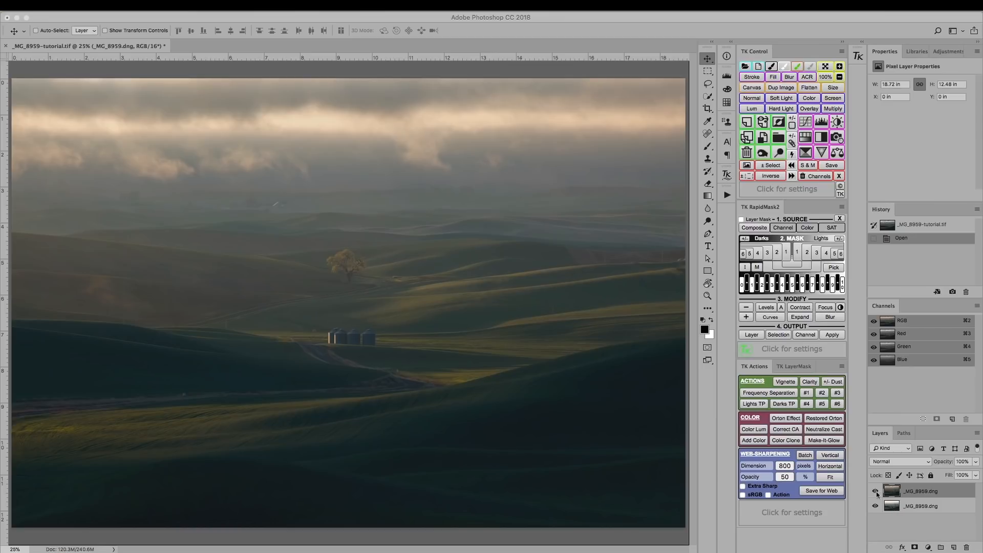
Step: Compare the dark and bright exposures by toggling the visibility of the upper _MG_8959.dng layer
{"action": "left_click", "coordinate": [875, 492]}
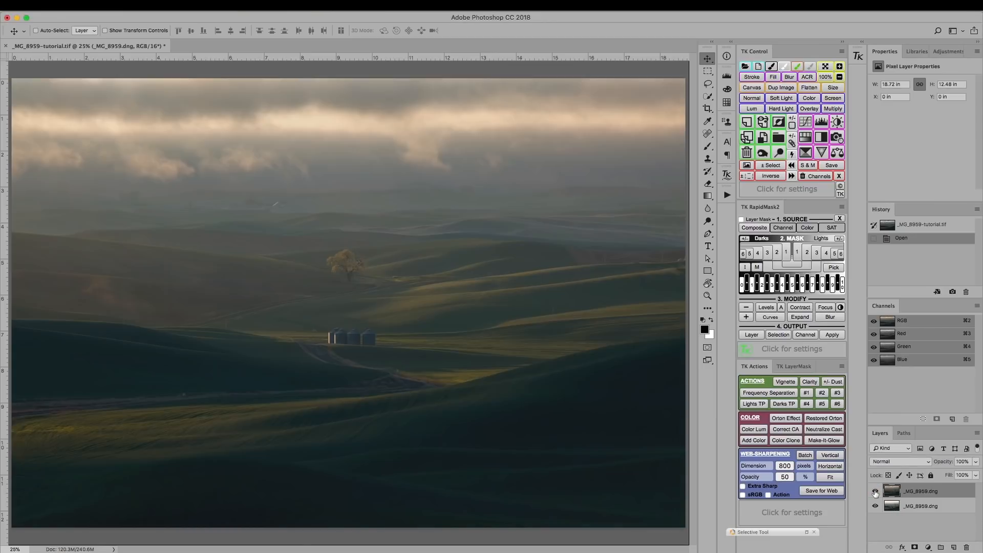
{"action": "left_click", "coordinate": [875, 492]}
{"action": "left_click", "coordinate": [875, 492]}
{"action": "left_click", "coordinate": [876, 490]}
{"action": "left_click", "coordinate": [876, 491]}
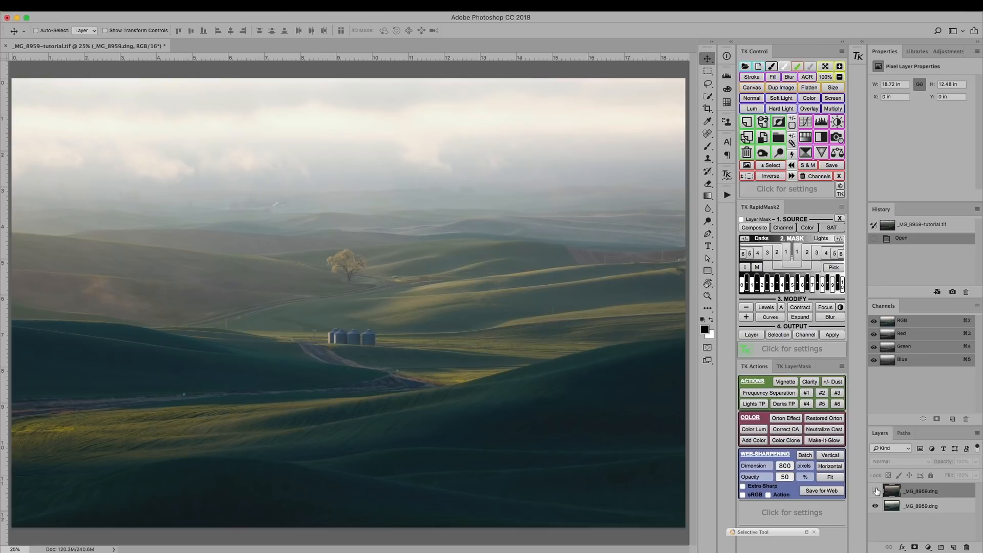
{"action": "left_click", "coordinate": [876, 491]}
{"action": "left_click", "coordinate": [876, 491]}
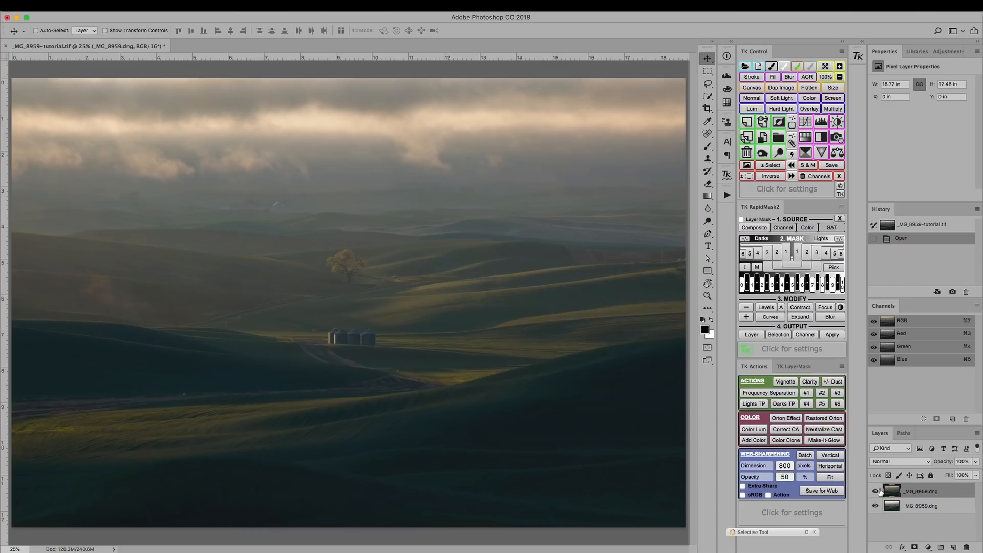
{"action": "left_click", "coordinate": [880, 492]}
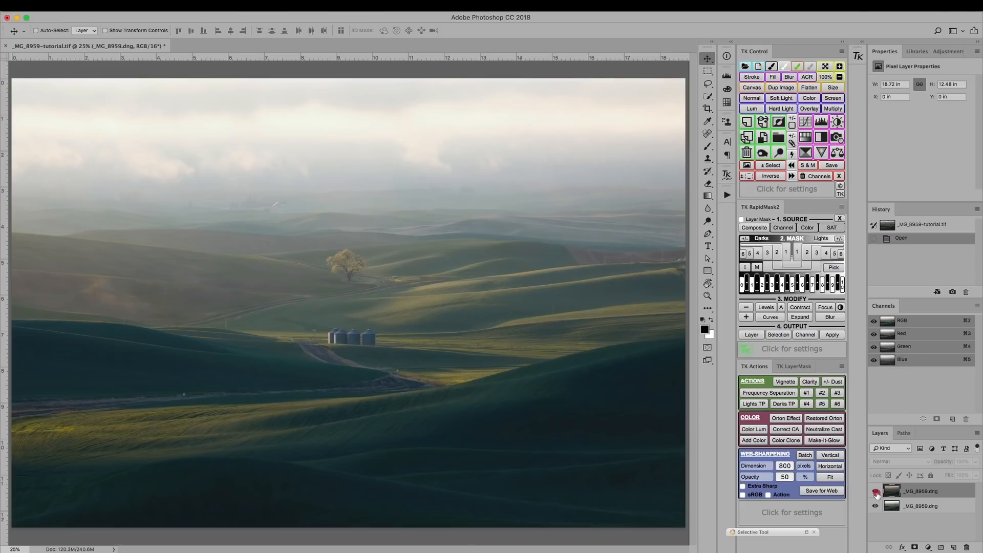
{"action": "left_click", "coordinate": [876, 492]}
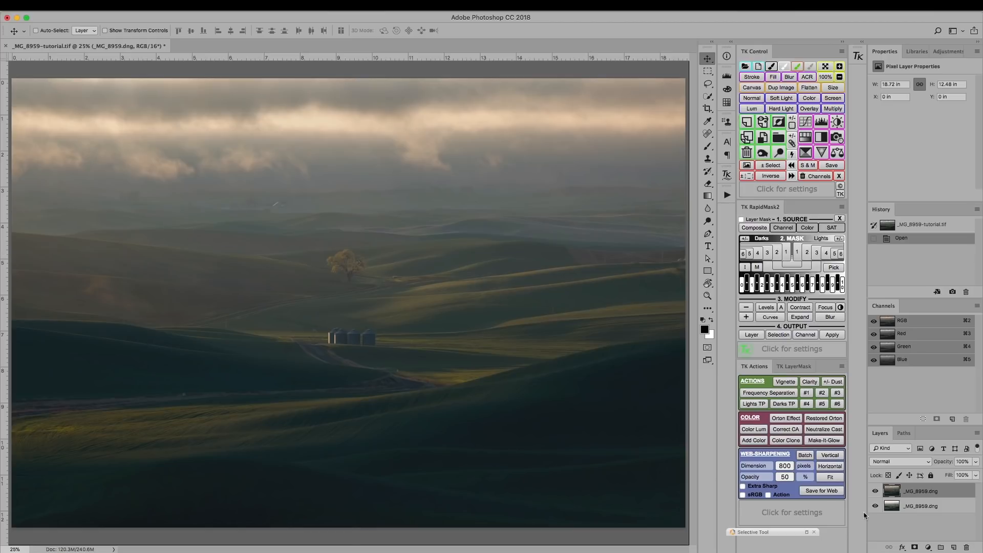
{"action": "left_click", "coordinate": [875, 492]}
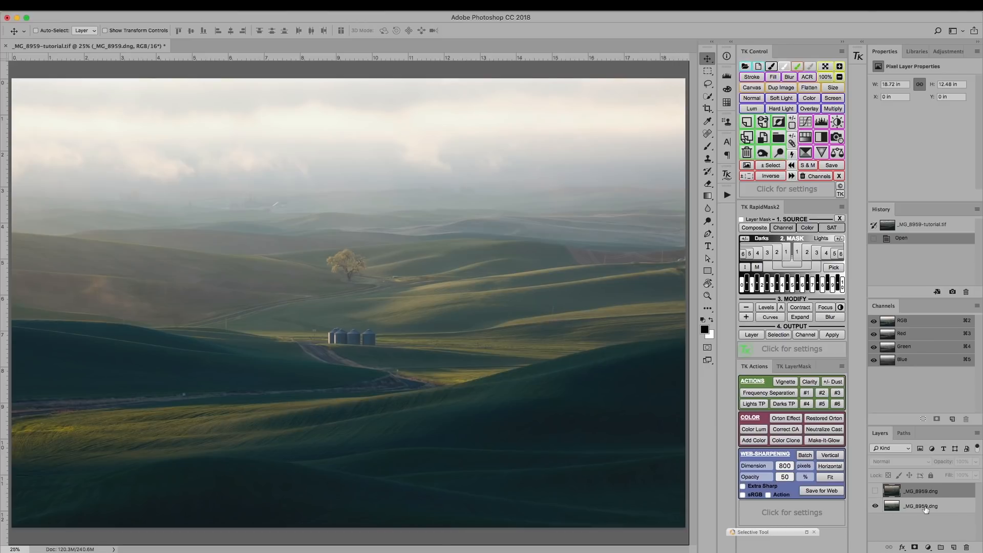
{"action": "left_click", "coordinate": [876, 492]}
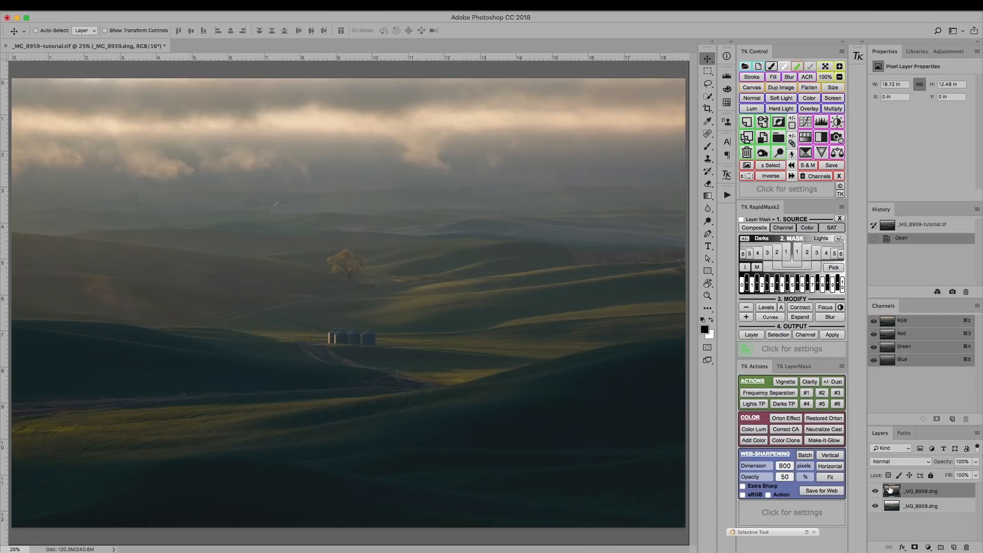
Step: Add a layer mask to the upper _MG_8959.dng layer and invert it to black
{"action": "left_click", "coordinate": [915, 547]}
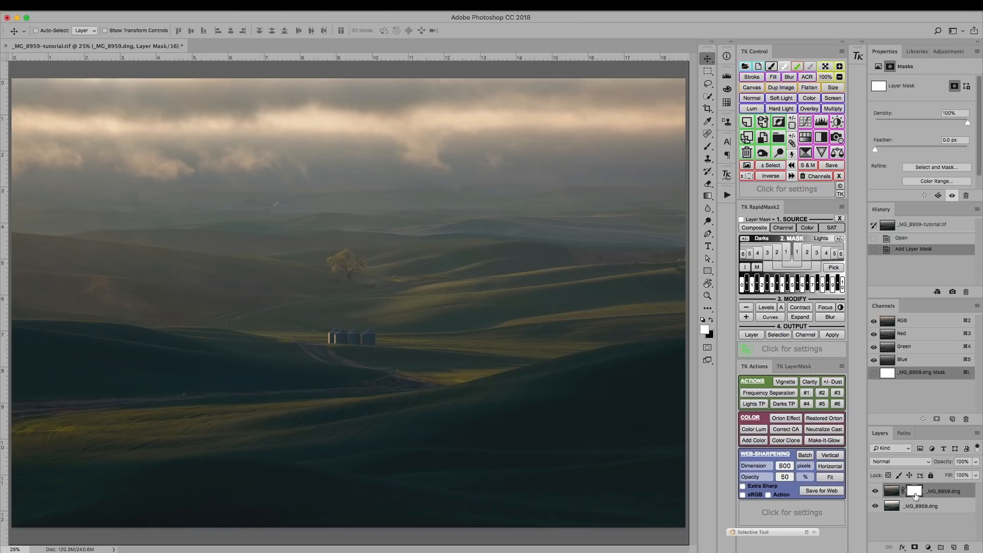
{"action": "key", "text": "super+i"}
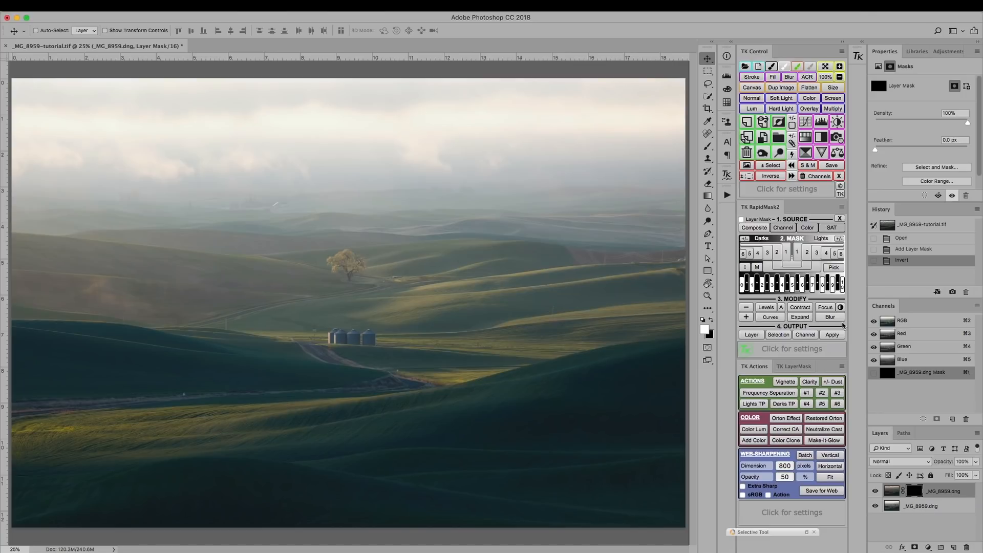
Step: Check the effect of the black mask by toggling the masked upper layer's visibility
{"action": "left_click", "coordinate": [875, 492]}
{"action": "left_click", "coordinate": [876, 492]}
{"action": "left_click", "coordinate": [875, 492]}
{"action": "left_click", "coordinate": [875, 492]}
{"action": "left_click", "coordinate": [876, 493]}
{"action": "left_click", "coordinate": [875, 492]}
{"action": "left_click", "coordinate": [875, 492]}
{"action": "left_click", "coordinate": [875, 492]}
Step: Activate the Brush tool and enlarge the brush to 1700 px for painting on the mask
{"action": "key", "text": "super"}
{"action": "key", "text": "super+minus"}
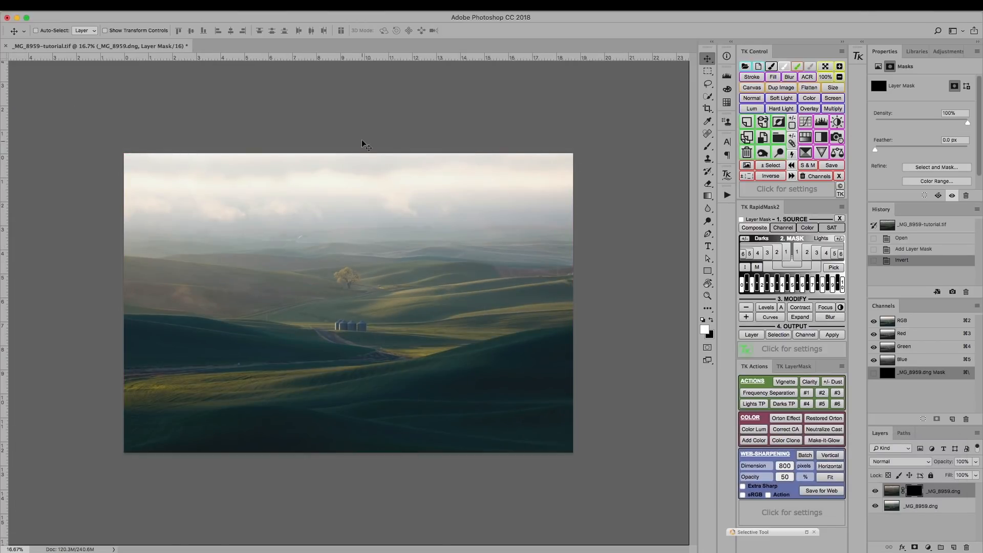
{"action": "key", "text": "b"}
{"action": "key", "text": "bracketright"}
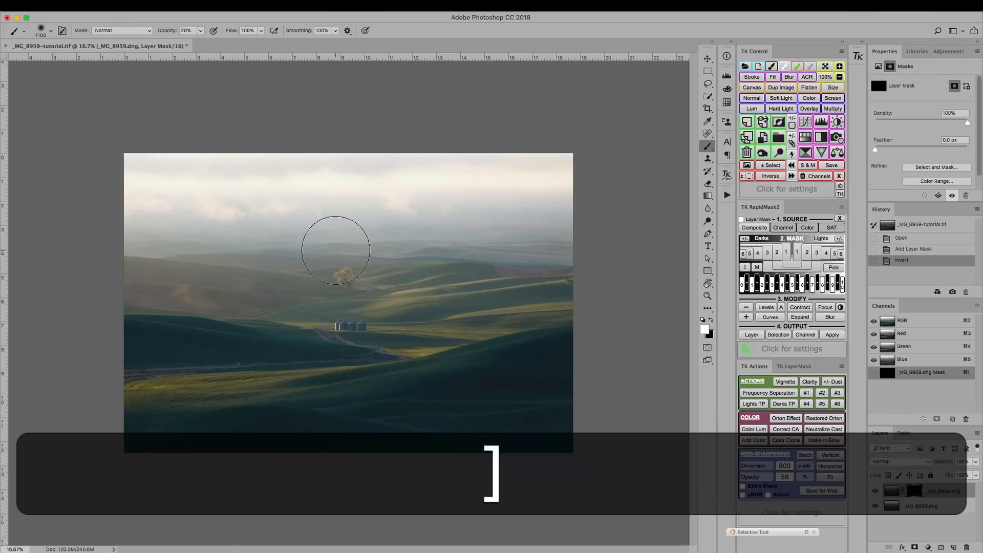
{"action": "key", "text": "bracketright"}
{"action": "key", "text": "bracketright"}
{"action": "key", "text": "bracketright"}
{"action": "key", "text": "bracketright"}
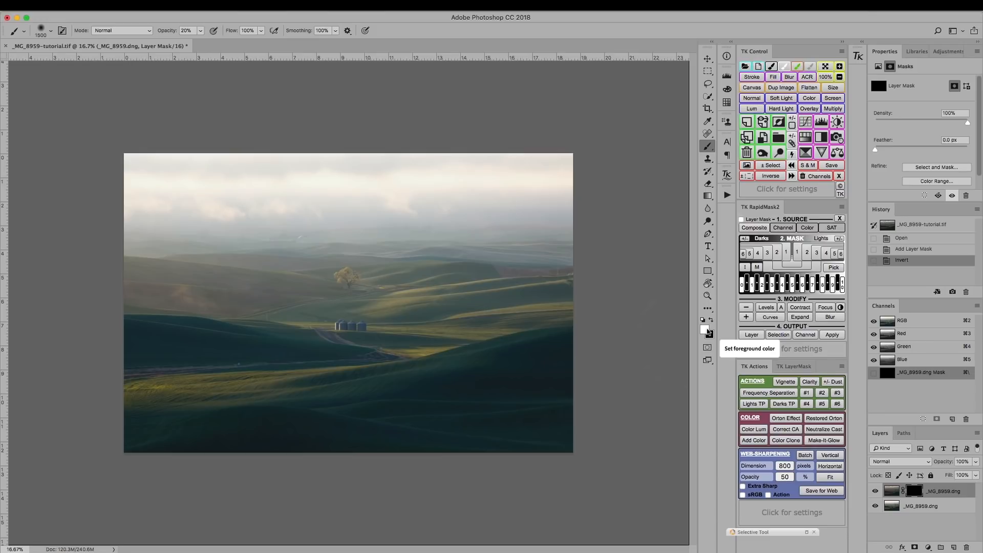
{"action": "key", "text": "bracketright"}
{"action": "key", "text": "bracketright"}
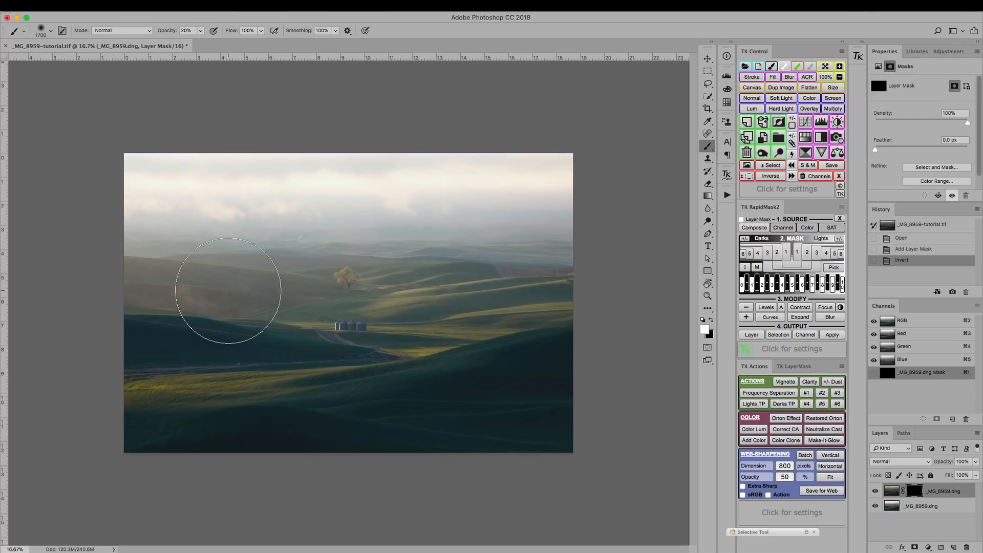
Step: Try brush opacities of 50%, 70%, 20%, 80% and 100%
{"action": "key", "text": "5"}
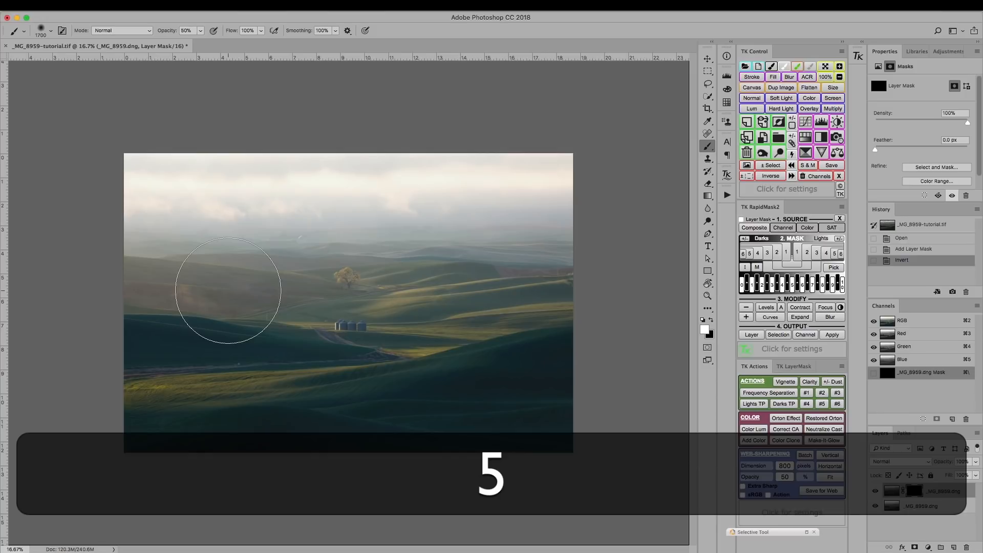
{"action": "key", "text": "7"}
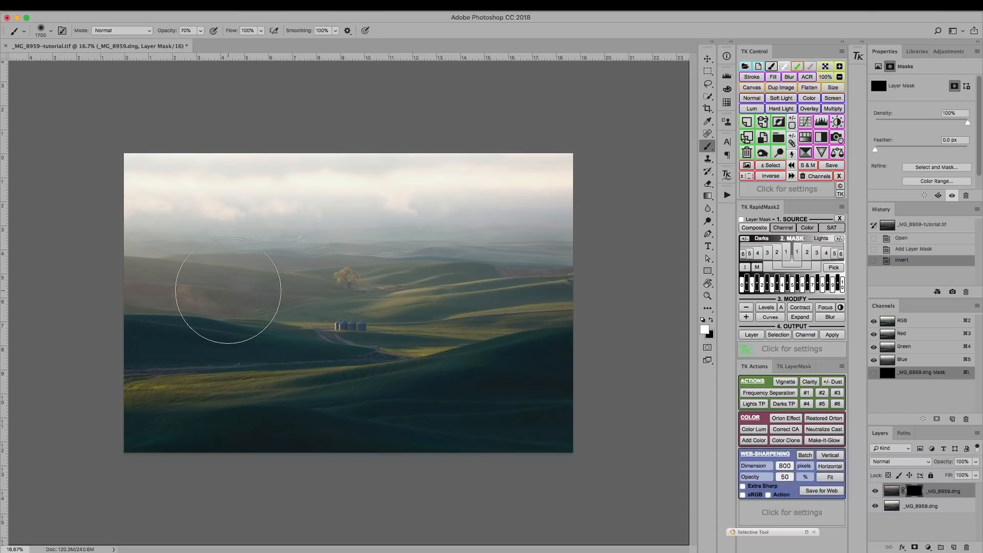
{"action": "key", "text": "5"}
{"action": "key", "text": "2"}
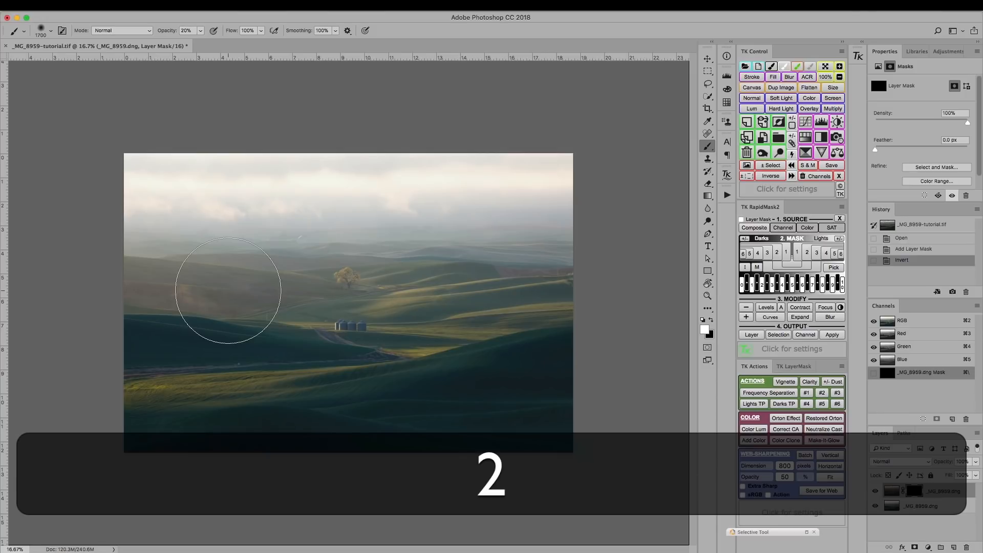
{"action": "key", "text": "8"}
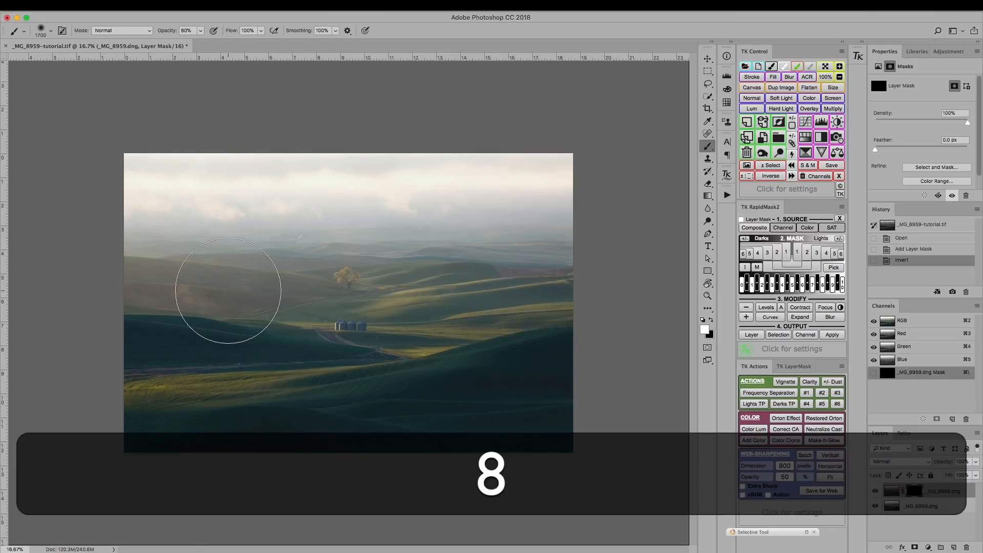
{"action": "key", "text": "0"}
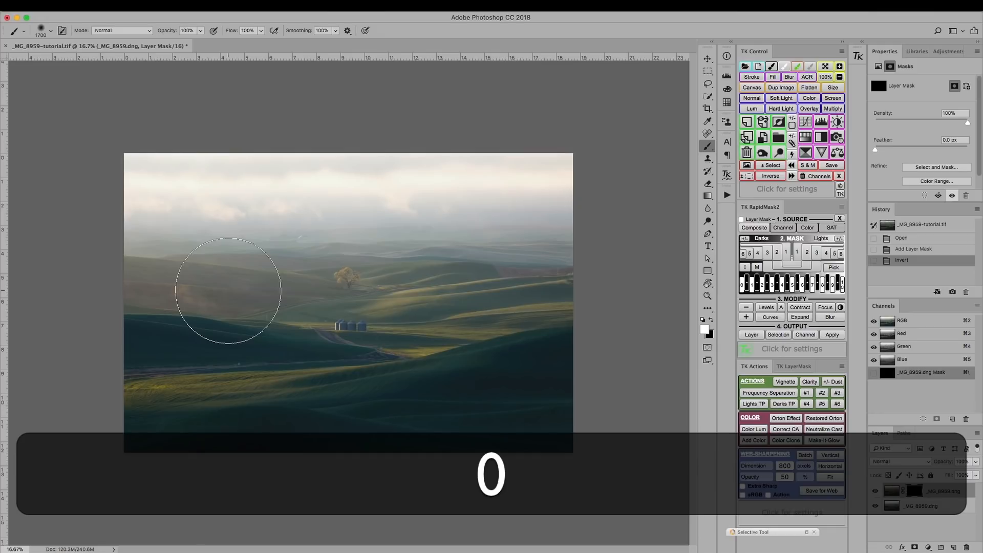
{"action": "key", "text": "1"}
Step: Paint white on the upper layer's mask across the sky at 50% brush opacity, and compare with the layer hidden
{"action": "key", "text": "5"}
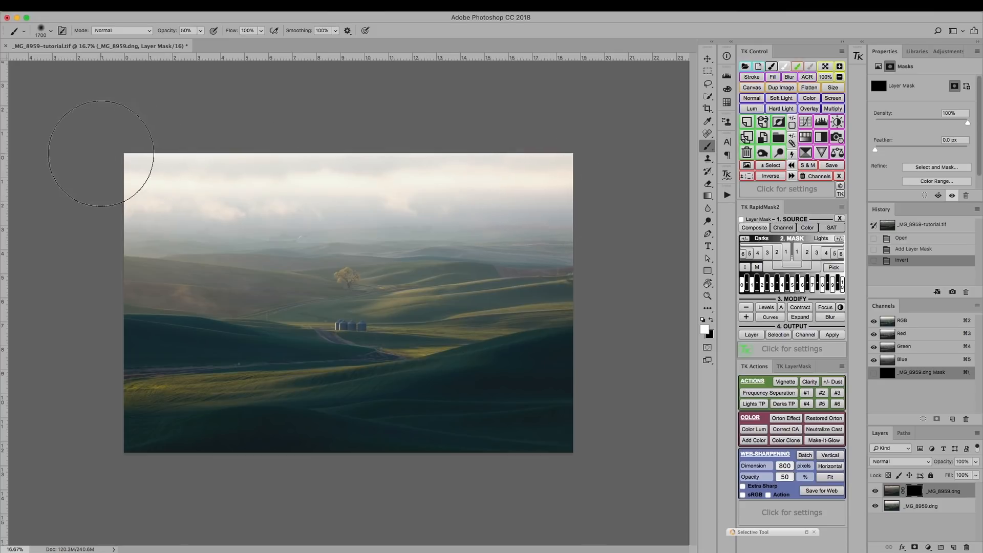
{"action": "mouse_move", "coordinate": [159, 159]}
{"action": "left_mouse_down"}
{"action": "mouse_move", "coordinate": [500, 175]}
{"action": "mouse_move", "coordinate": [523, 193]}
{"action": "mouse_move", "coordinate": [138, 189]}
{"action": "mouse_move", "coordinate": [564, 208]}
{"action": "mouse_move", "coordinate": [544, 164]}
{"action": "mouse_move", "coordinate": [174, 169]}
{"action": "left_mouse_up"}
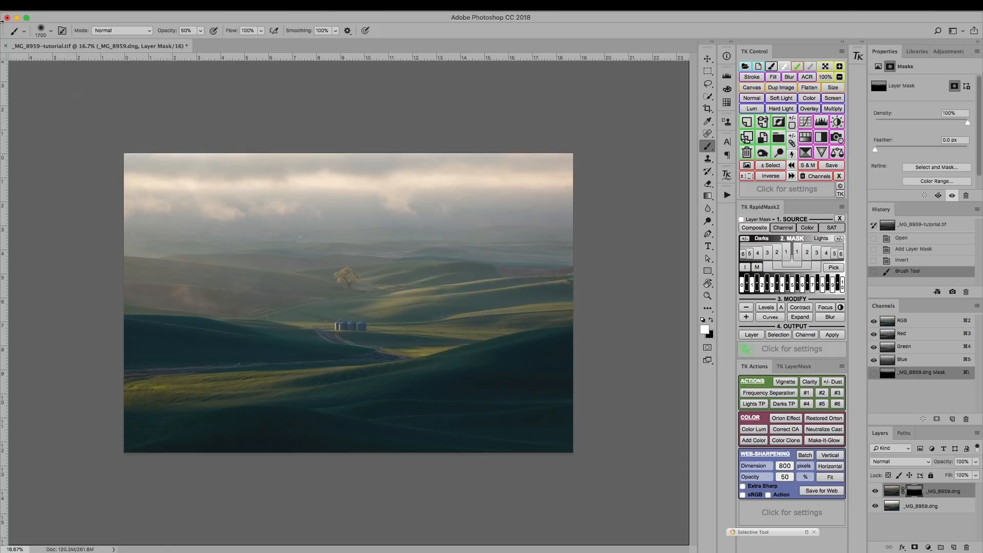
{"action": "left_click", "coordinate": [41, 29]}
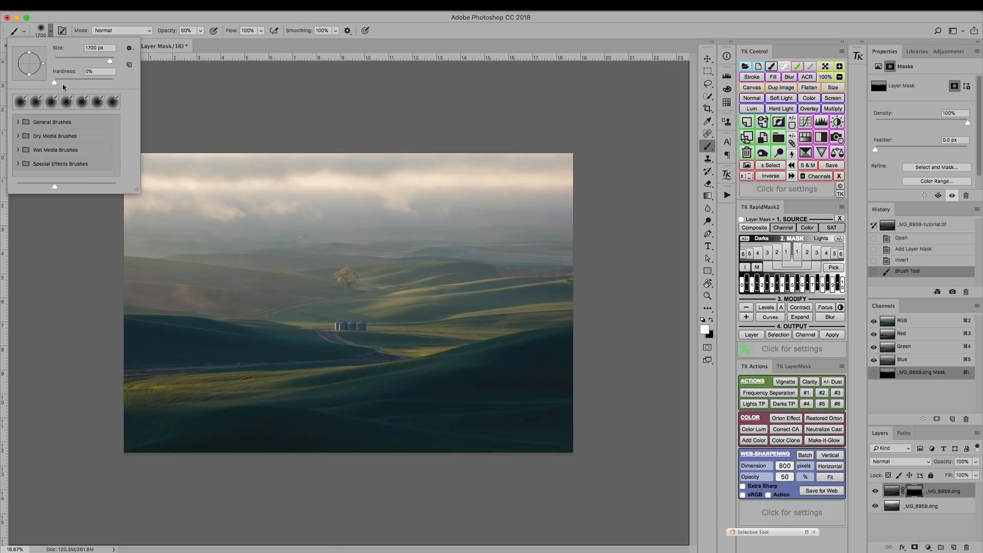
{"action": "left_click", "coordinate": [88, 16]}
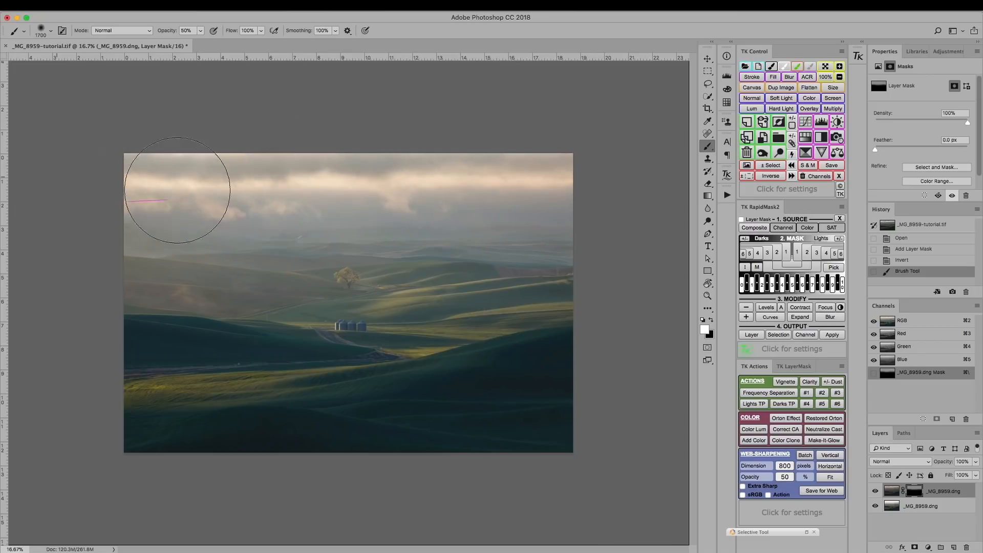
{"action": "mouse_move", "coordinate": [545, 169]}
{"action": "left_mouse_down"}
{"action": "mouse_move", "coordinate": [579, 186]}
{"action": "mouse_move", "coordinate": [596, 167]}
{"action": "mouse_move", "coordinate": [547, 143]}
{"action": "mouse_move", "coordinate": [90, 147]}
{"action": "left_mouse_up"}
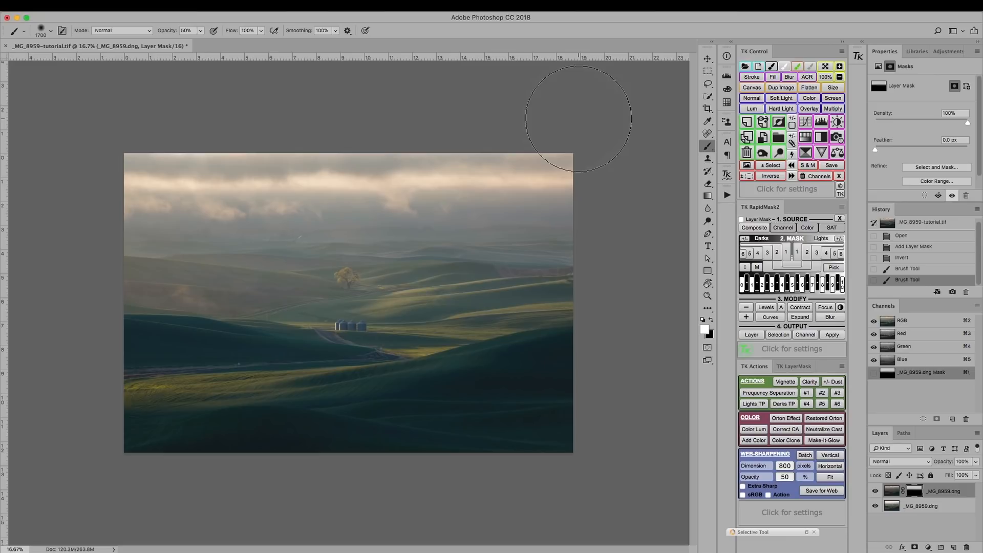
{"action": "left_click", "coordinate": [875, 491]}
{"action": "left_click", "coordinate": [875, 491]}
Step: Paint white on the mask over the lower sky and distant hills at 30% opacity, using 1400 and 1600 px brushes
{"action": "key", "text": "bracketleft"}
{"action": "key", "text": "bracketleft"}
{"action": "key", "text": "bracketleft"}
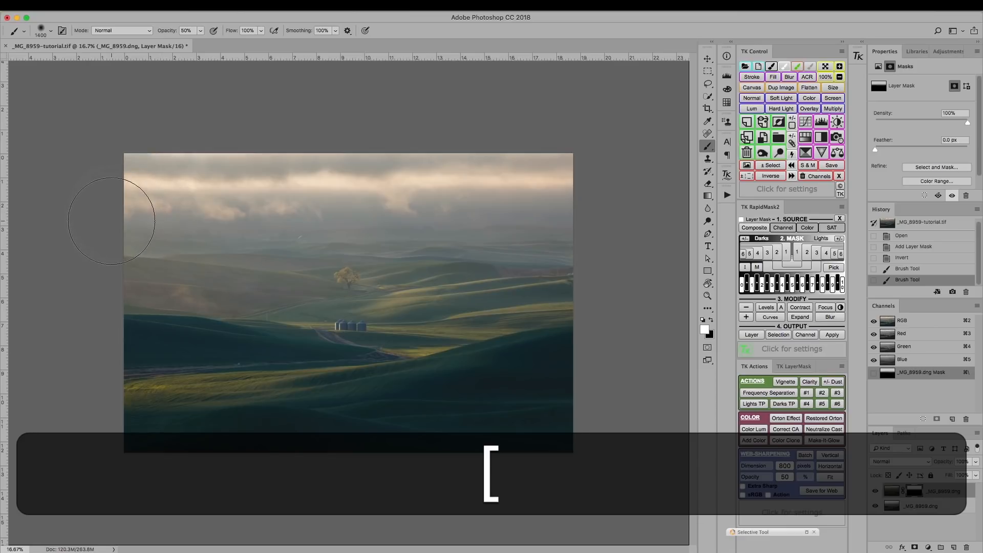
{"action": "key", "text": "3"}
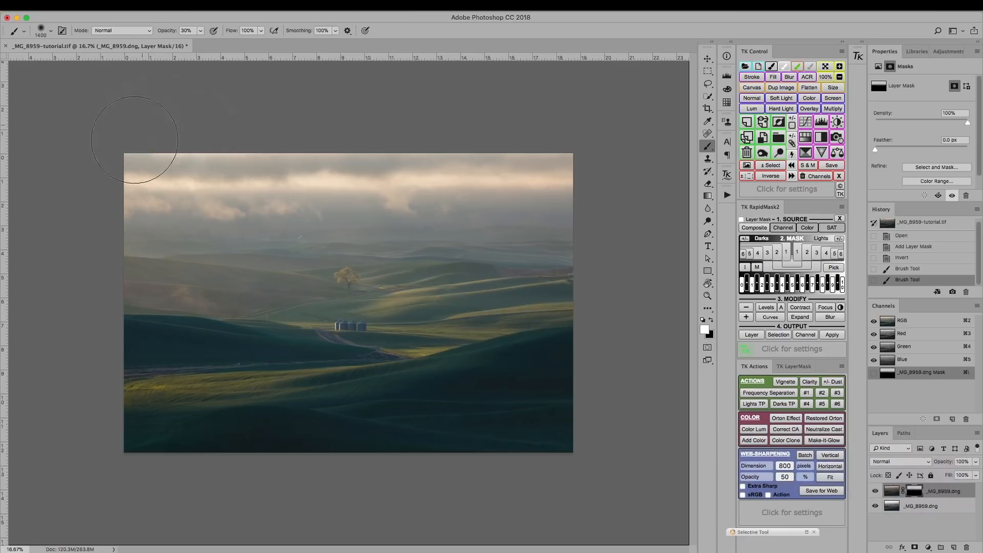
{"action": "mouse_move", "coordinate": [127, 208]}
{"action": "left_mouse_down"}
{"action": "mouse_move", "coordinate": [206, 211]}
{"action": "mouse_move", "coordinate": [123, 237]}
{"action": "mouse_move", "coordinate": [265, 228]}
{"action": "mouse_move", "coordinate": [177, 209]}
{"action": "mouse_move", "coordinate": [233, 238]}
{"action": "mouse_move", "coordinate": [284, 216]}
{"action": "mouse_move", "coordinate": [306, 257]}
{"action": "mouse_move", "coordinate": [320, 238]}
{"action": "mouse_move", "coordinate": [440, 214]}
{"action": "mouse_move", "coordinate": [520, 228]}
{"action": "mouse_move", "coordinate": [601, 220]}
{"action": "mouse_move", "coordinate": [538, 181]}
{"action": "mouse_move", "coordinate": [149, 234]}
{"action": "mouse_move", "coordinate": [105, 211]}
{"action": "mouse_move", "coordinate": [207, 182]}
{"action": "mouse_move", "coordinate": [575, 159]}
{"action": "mouse_move", "coordinate": [624, 192]}
{"action": "mouse_move", "coordinate": [535, 210]}
{"action": "mouse_move", "coordinate": [227, 183]}
{"action": "mouse_move", "coordinate": [86, 187]}
{"action": "mouse_move", "coordinate": [107, 222]}
{"action": "mouse_move", "coordinate": [167, 222]}
{"action": "mouse_move", "coordinate": [130, 240]}
{"action": "mouse_move", "coordinate": [333, 217]}
{"action": "left_mouse_up"}
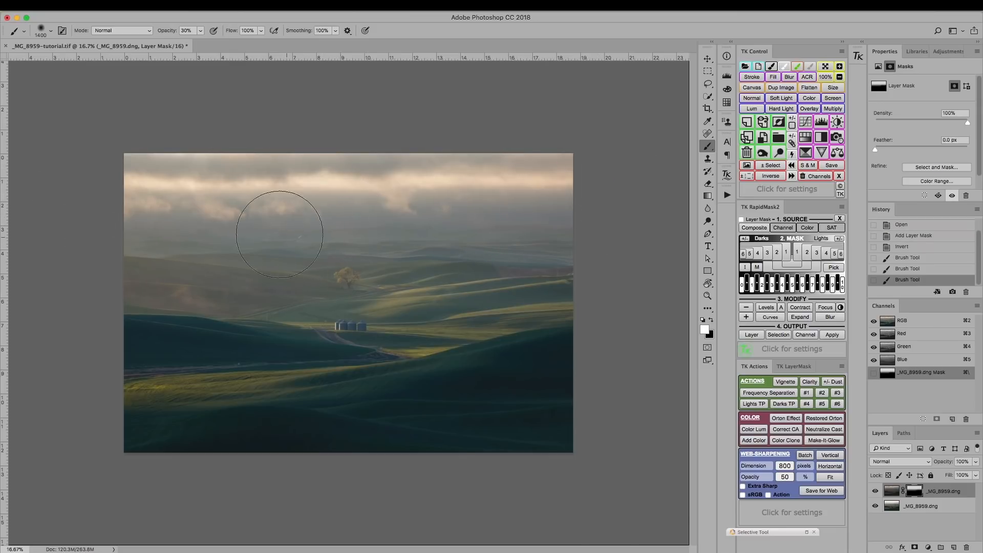
{"action": "key", "text": "bracketright"}
{"action": "mouse_move", "coordinate": [131, 214]}
{"action": "left_mouse_down"}
{"action": "mouse_move", "coordinate": [150, 236]}
{"action": "mouse_move", "coordinate": [208, 216]}
{"action": "mouse_move", "coordinate": [257, 225]}
{"action": "mouse_move", "coordinate": [269, 238]}
{"action": "mouse_move", "coordinate": [259, 218]}
{"action": "mouse_move", "coordinate": [315, 212]}
{"action": "mouse_move", "coordinate": [570, 242]}
{"action": "mouse_move", "coordinate": [642, 232]}
{"action": "mouse_move", "coordinate": [502, 211]}
{"action": "mouse_move", "coordinate": [334, 220]}
{"action": "mouse_move", "coordinate": [213, 205]}
{"action": "mouse_move", "coordinate": [85, 213]}
{"action": "mouse_move", "coordinate": [86, 184]}
{"action": "mouse_move", "coordinate": [127, 152]}
{"action": "mouse_move", "coordinate": [365, 174]}
{"action": "mouse_move", "coordinate": [556, 176]}
{"action": "mouse_move", "coordinate": [589, 185]}
{"action": "mouse_move", "coordinate": [628, 215]}
{"action": "mouse_move", "coordinate": [530, 247]}
{"action": "mouse_move", "coordinate": [603, 242]}
{"action": "mouse_move", "coordinate": [482, 262]}
{"action": "mouse_move", "coordinate": [523, 224]}
{"action": "mouse_move", "coordinate": [434, 258]}
{"action": "mouse_move", "coordinate": [468, 222]}
{"action": "mouse_move", "coordinate": [447, 274]}
{"action": "mouse_move", "coordinate": [349, 254]}
{"action": "mouse_move", "coordinate": [441, 243]}
{"action": "mouse_move", "coordinate": [355, 272]}
{"action": "mouse_move", "coordinate": [367, 234]}
{"action": "mouse_move", "coordinate": [363, 268]}
{"action": "mouse_move", "coordinate": [267, 240]}
{"action": "mouse_move", "coordinate": [290, 256]}
{"action": "mouse_move", "coordinate": [231, 241]}
{"action": "mouse_move", "coordinate": [195, 262]}
{"action": "mouse_move", "coordinate": [126, 219]}
{"action": "mouse_move", "coordinate": [63, 231]}
{"action": "mouse_move", "coordinate": [130, 248]}
{"action": "mouse_move", "coordinate": [105, 199]}
{"action": "mouse_move", "coordinate": [106, 242]}
{"action": "mouse_move", "coordinate": [170, 261]}
{"action": "mouse_move", "coordinate": [253, 245]}
{"action": "mouse_move", "coordinate": [230, 239]}
{"action": "mouse_move", "coordinate": [267, 241]}
{"action": "mouse_move", "coordinate": [319, 272]}
{"action": "mouse_move", "coordinate": [441, 273]}
{"action": "left_mouse_up"}
{"action": "mouse_move", "coordinate": [573, 259]}
{"action": "left_mouse_down"}
{"action": "mouse_move", "coordinate": [562, 232]}
{"action": "mouse_move", "coordinate": [381, 266]}
{"action": "mouse_move", "coordinate": [145, 247]}
{"action": "mouse_move", "coordinate": [131, 233]}
{"action": "left_mouse_up"}
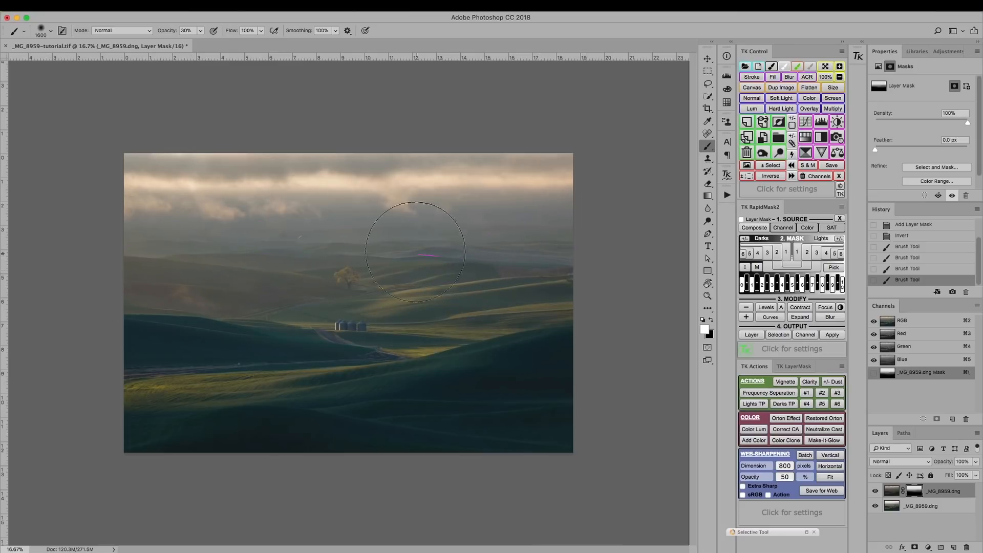
{"action": "left_click_drag", "start_coordinate": [295, 232], "coordinate": [148, 210]}
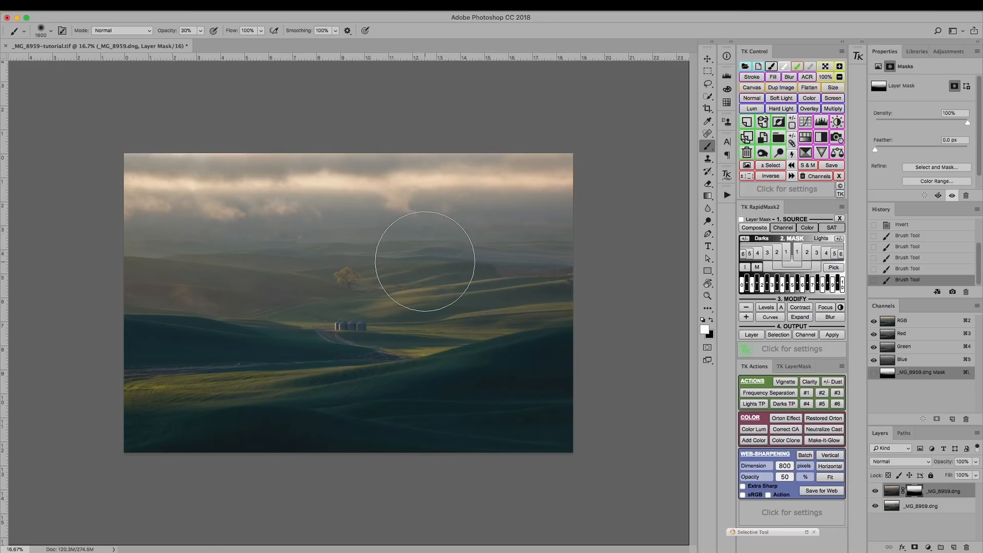
Step: Paint black on the mask over the middle hills around the tree with a 1600 px brush at 30% opacity
{"action": "key", "text": "x"}
{"action": "key", "text": "bracketleft"}
{"action": "key", "text": "bracketleft"}
{"action": "key", "text": "bracketleft"}
{"action": "key", "text": "bracketleft"}
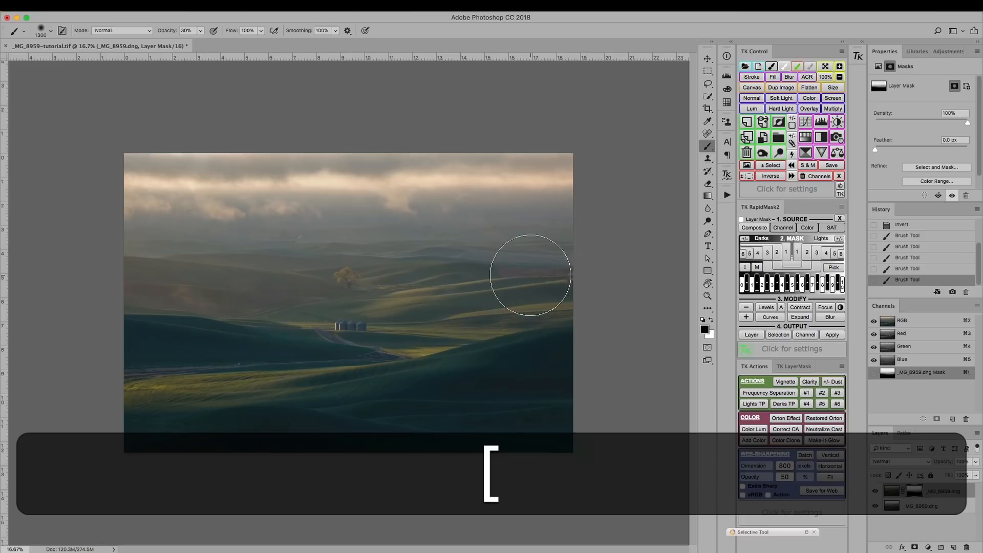
{"action": "key", "text": "bracketright"}
{"action": "key", "text": "bracketright"}
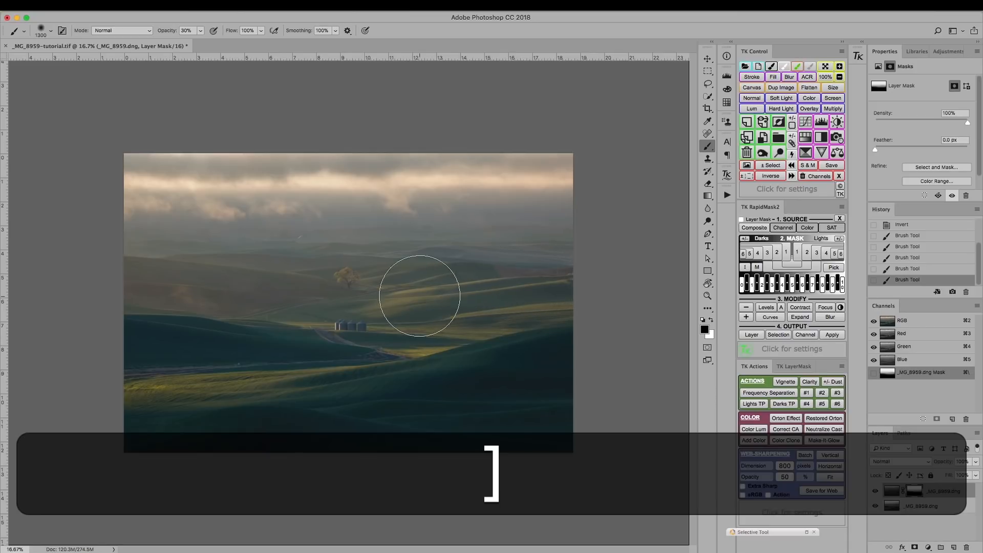
{"action": "key", "text": "bracketleft"}
{"action": "key", "text": "bracketright"}
{"action": "key", "text": "bracketright"}
{"action": "key", "text": "bracketright"}
{"action": "key", "text": "bracketright"}
{"action": "key", "text": "bracketright"}
{"action": "key", "text": "bracketright"}
{"action": "key", "text": "bracketleft"}
{"action": "key", "text": "bracketleft"}
{"action": "key", "text": "bracketleft"}
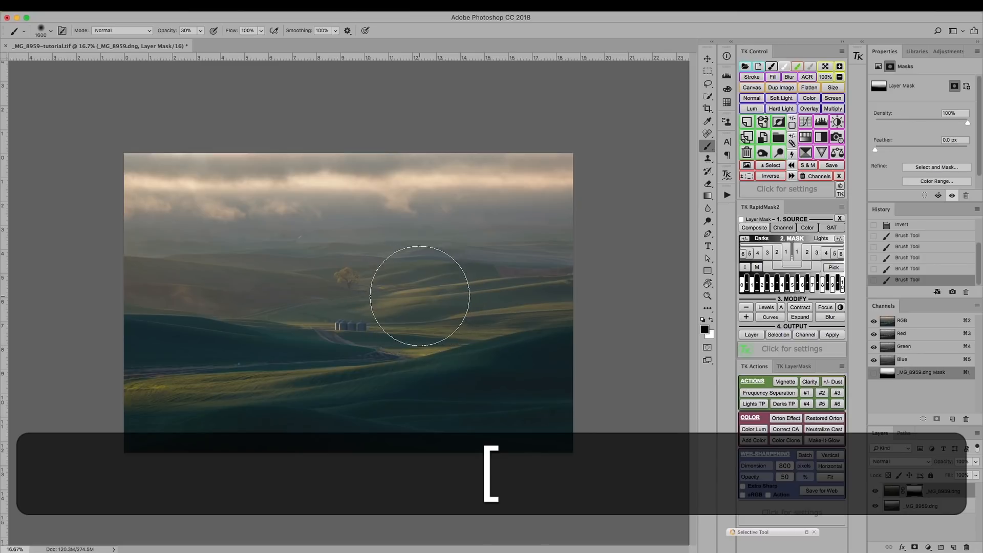
{"action": "key", "text": "bracketright"}
{"action": "key", "text": "bracketright"}
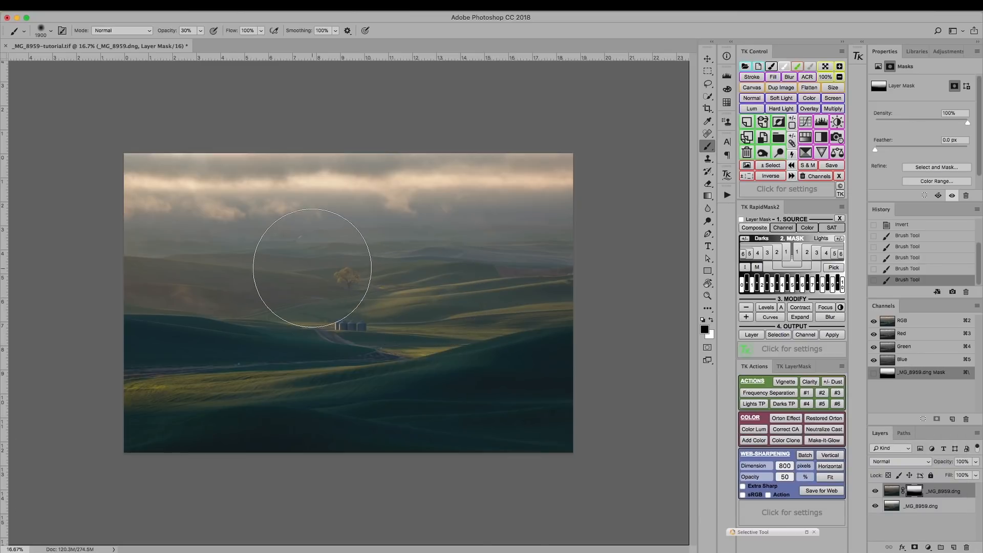
{"action": "key", "text": "bracketleft"}
{"action": "key", "text": "bracketleft"}
{"action": "key", "text": "bracketleft"}
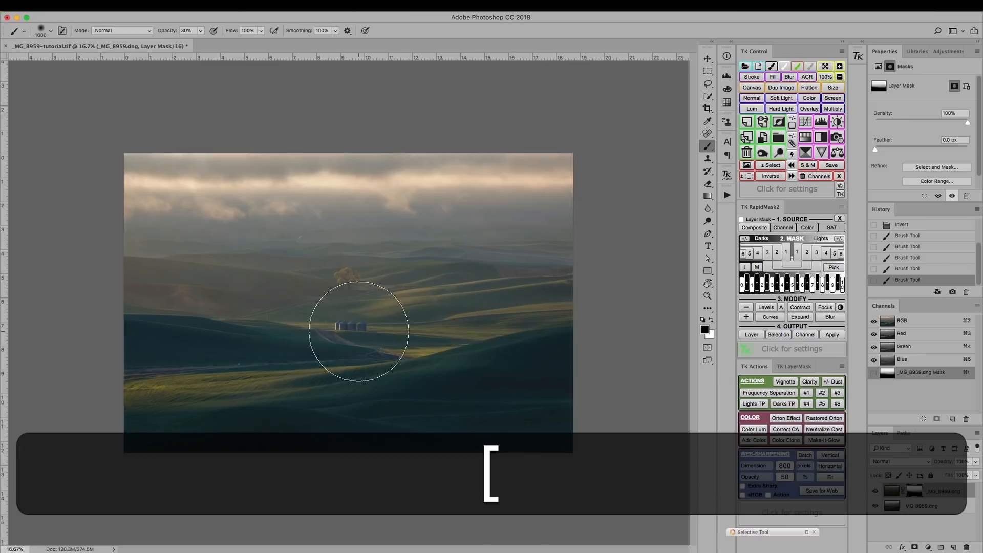
{"action": "key", "text": "bracketleft"}
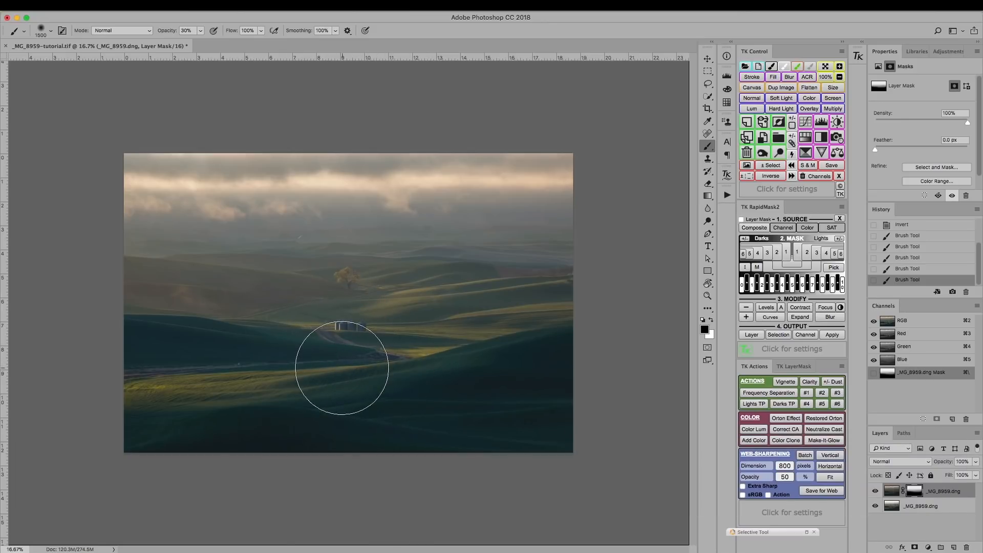
{"action": "key", "text": "bracketright"}
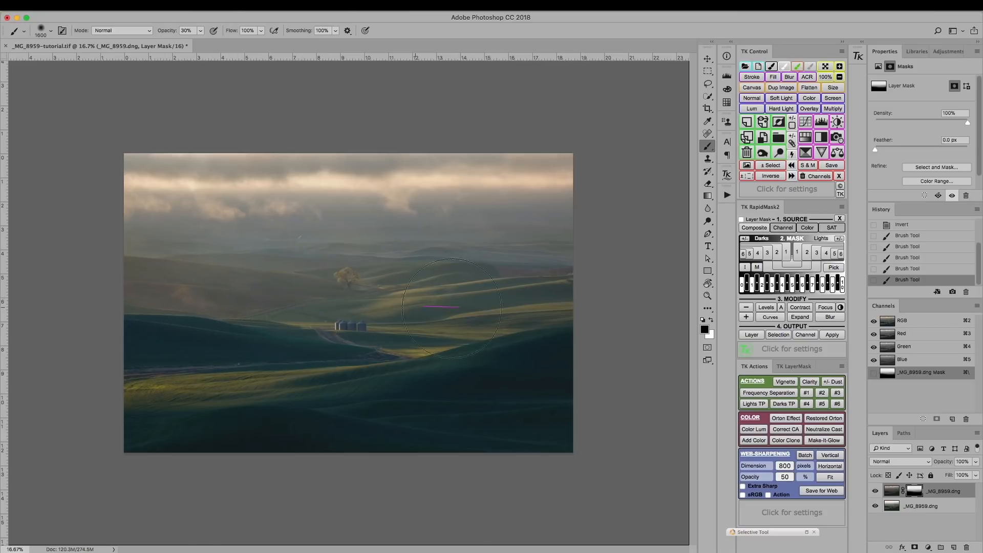
{"action": "left_click_drag", "start_coordinate": [345, 292], "coordinate": [203, 298]}
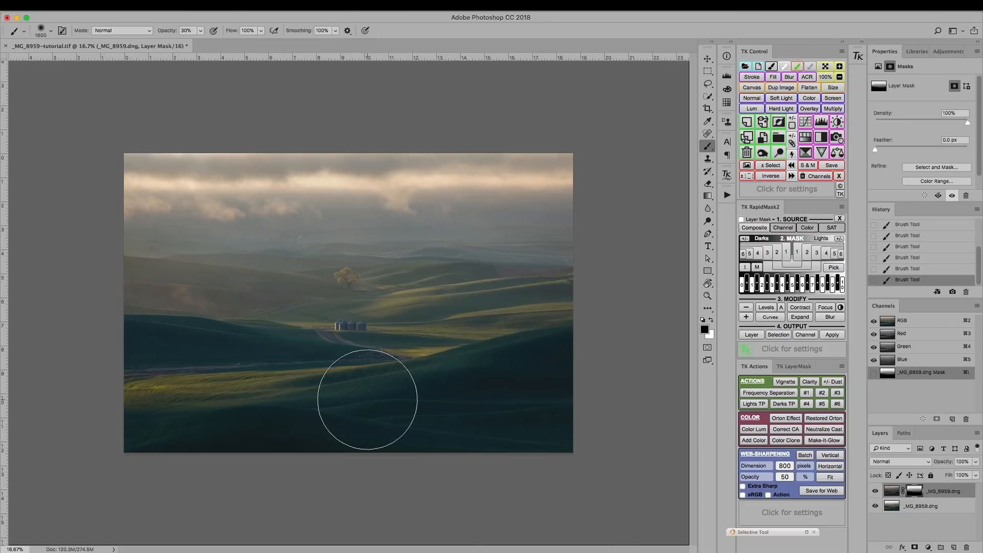
Step: Paint black on the mask over the tree with a 300 px brush at 30% opacity, comparing before and after the stroke
{"action": "key", "text": "bracketleft"}
{"action": "key", "text": "bracketleft"}
{"action": "key", "text": "bracketleft"}
{"action": "key", "text": "bracketleft"}
{"action": "key", "text": "bracketleft"}
{"action": "key", "text": "bracketleft"}
{"action": "key", "text": "bracketleft"}
{"action": "key", "text": "bracketleft"}
{"action": "key", "text": "bracketleft"}
{"action": "key", "text": "bracketleft"}
{"action": "key", "text": "bracketleft"}
{"action": "key", "text": "bracketleft"}
{"action": "key", "text": "bracketleft"}
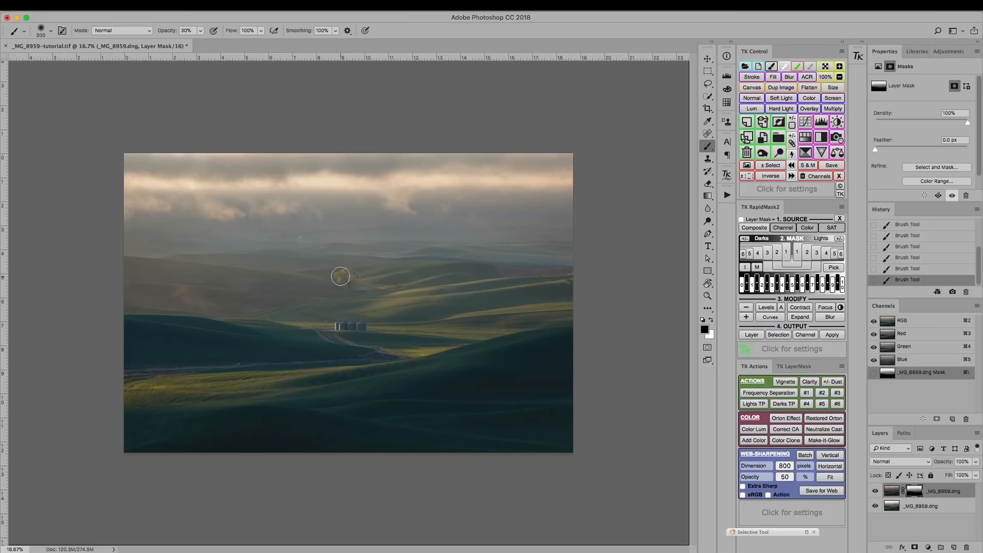
{"action": "mouse_move", "coordinate": [341, 276]}
{"action": "left_mouse_down"}
{"action": "mouse_move", "coordinate": [347, 285]}
{"action": "mouse_move", "coordinate": [347, 275]}
{"action": "mouse_move", "coordinate": [320, 280]}
{"action": "left_mouse_up"}
{"action": "left_click", "coordinate": [912, 270]}
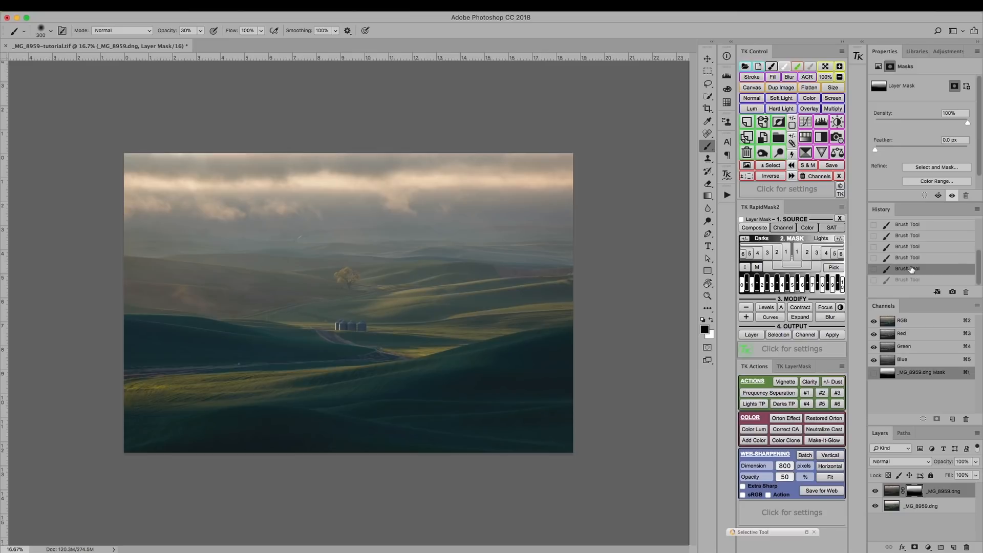
{"action": "key", "text": "bracketright"}
{"action": "key", "text": "bracketright"}
{"action": "key", "text": "bracketright"}
{"action": "key", "text": "bracketright"}
{"action": "key", "text": "bracketright"}
{"action": "key", "text": "bracketright"}
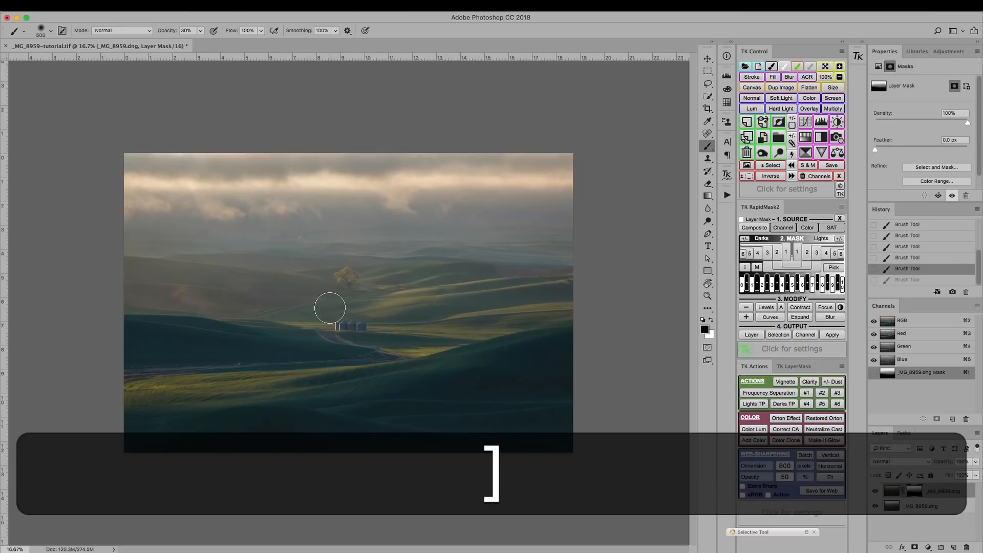
{"action": "key", "text": "bracketright"}
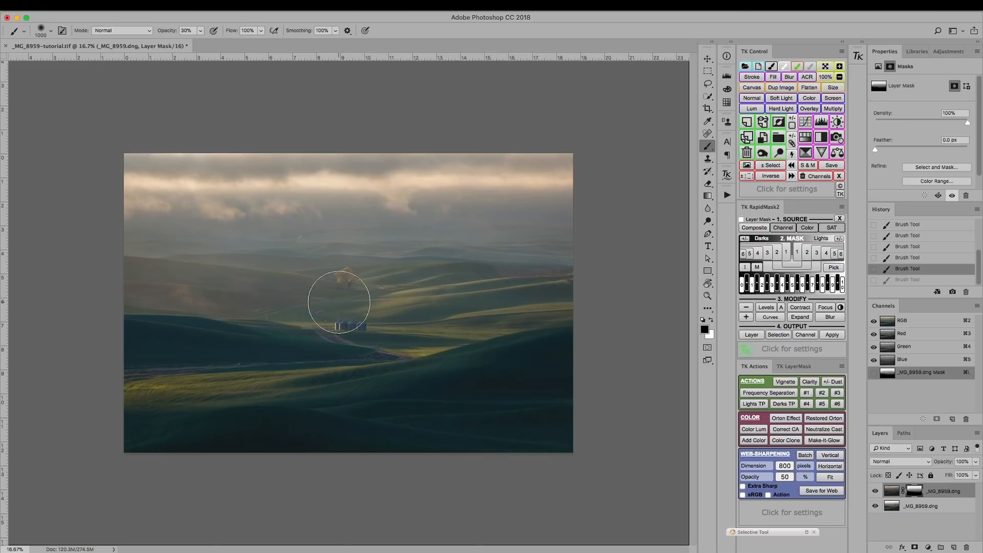
{"action": "key", "text": "super+z"}
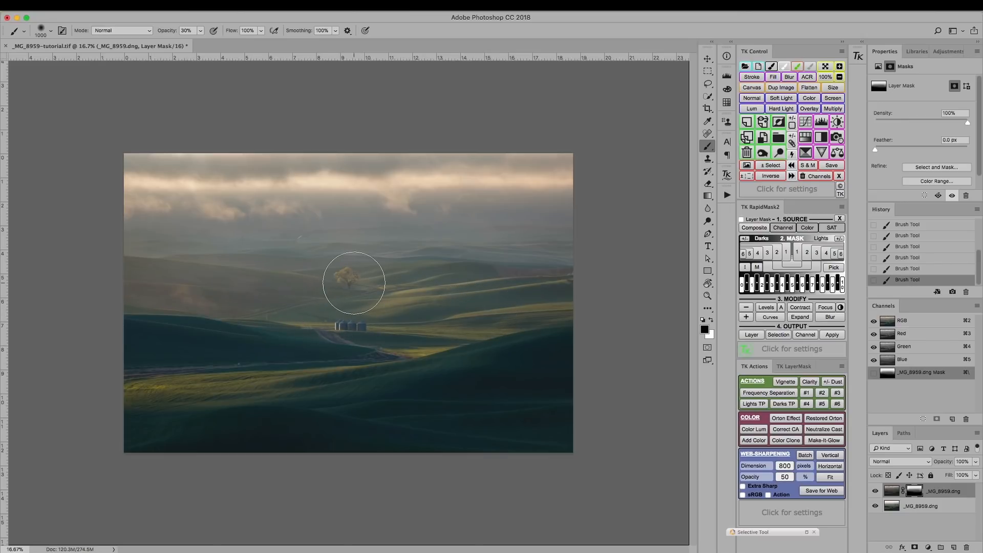
Step: View the upper layer's mask on its own, and return to the normal image view
{"action": "key", "text": "alt"}
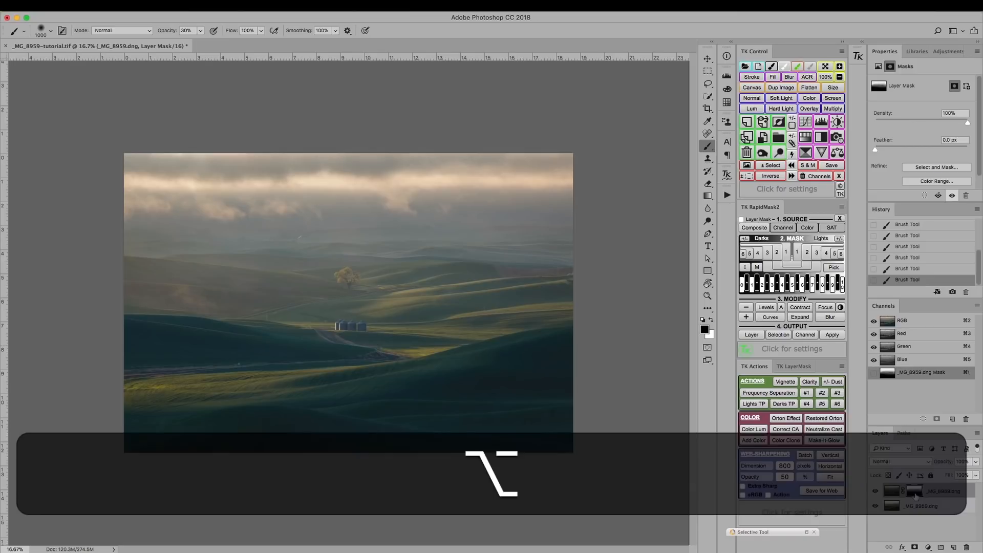
{"action": "left_click", "coordinate": [916, 493], "text": "alt"}
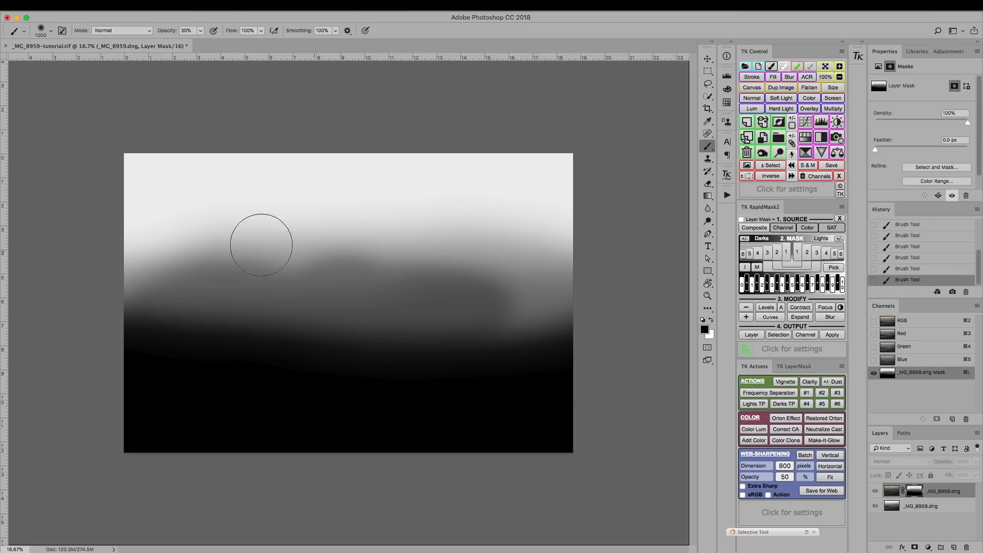
{"action": "left_click", "coordinate": [914, 492], "text": "alt"}
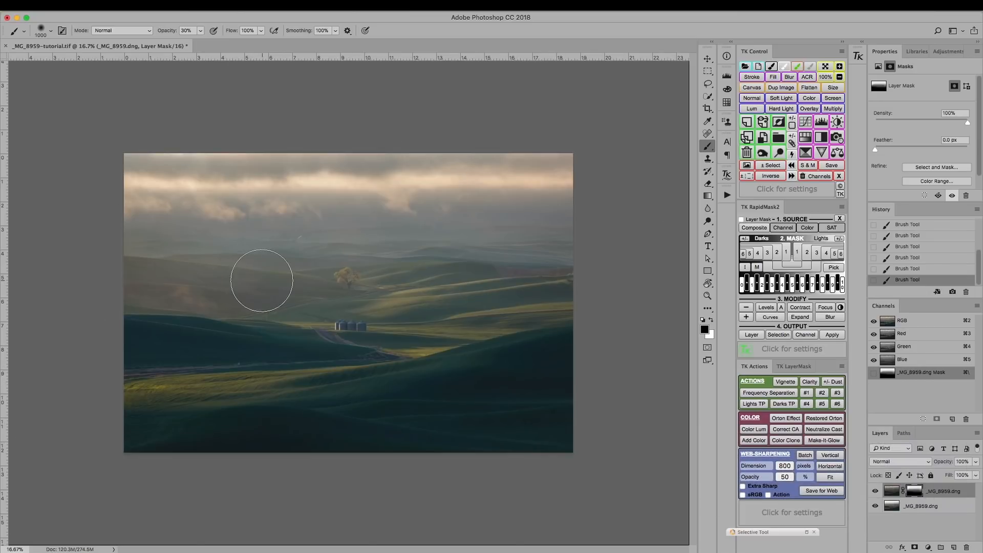
Step: Set the brush size to 800 px and compare the image with the upper layer hidden and shown
{"action": "key", "text": "bracketleft"}
{"action": "key", "text": "bracketleft"}
{"action": "left_click", "coordinate": [875, 493]}
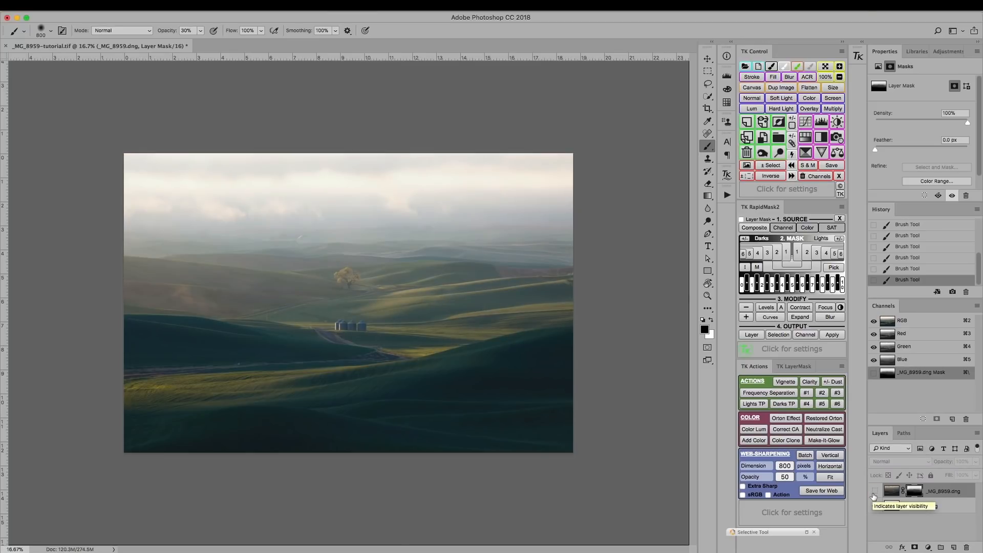
{"action": "left_click", "coordinate": [875, 493]}
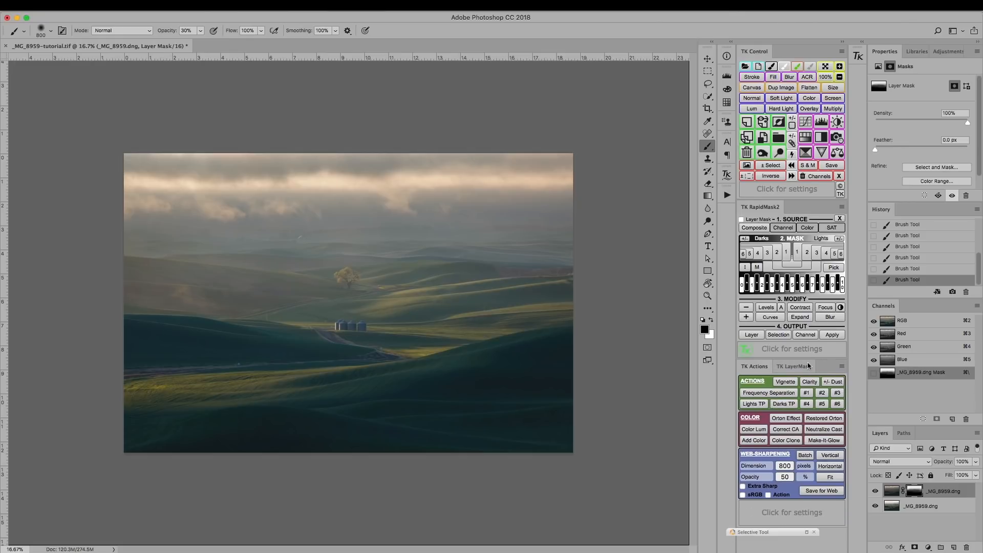
Step: Generate Darks-3 and Darks-2 luminosity masks in RapidMask2, and load the Darks-2 mask as a selection
{"action": "mouse_move", "coordinate": [771, 234]}
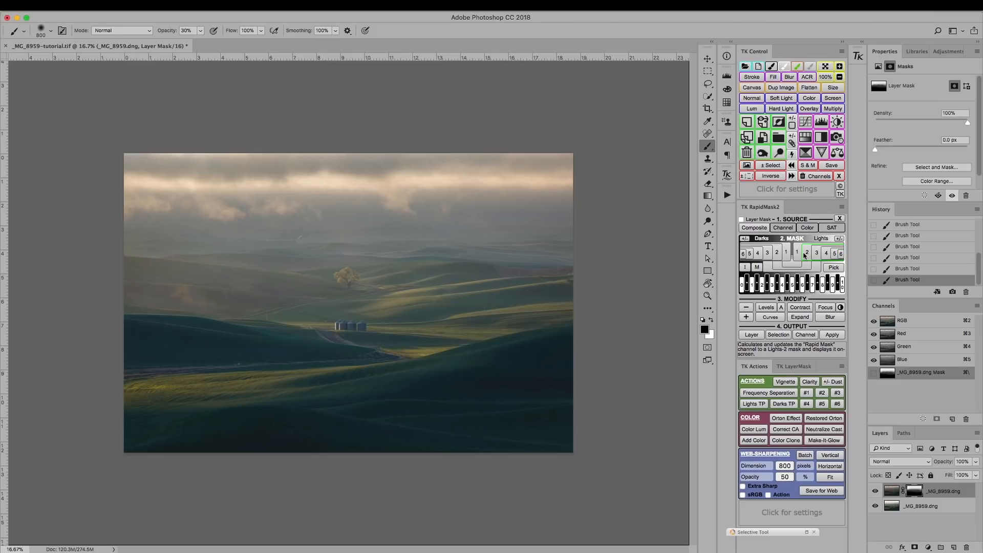
{"action": "left_click", "coordinate": [767, 253]}
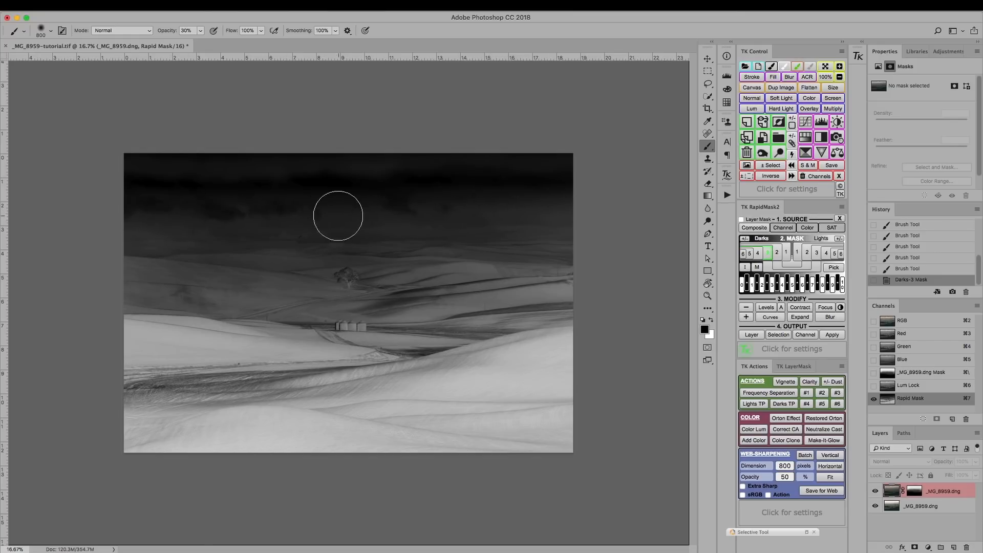
{"action": "left_click", "coordinate": [777, 253]}
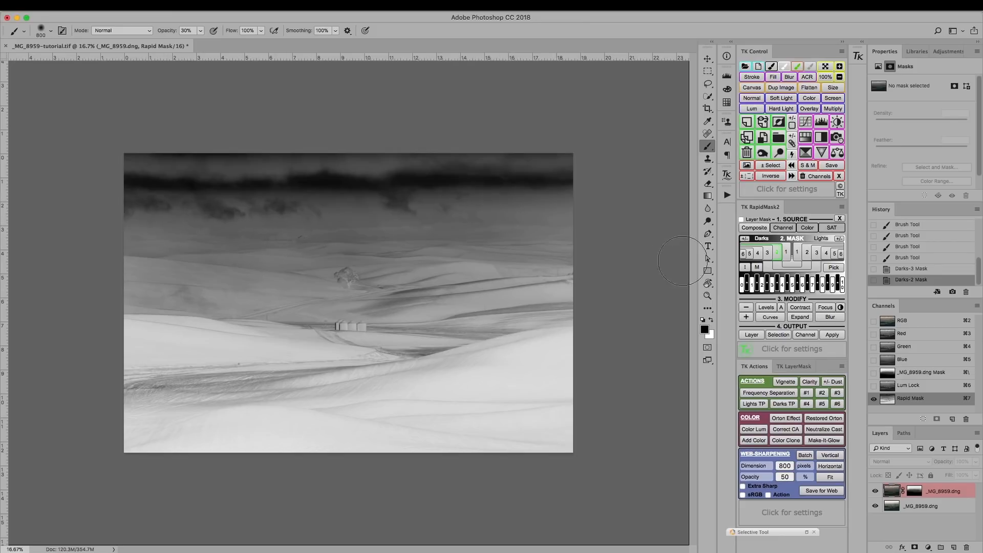
{"action": "left_click", "coordinate": [779, 336]}
{"action": "left_click", "coordinate": [779, 335]}
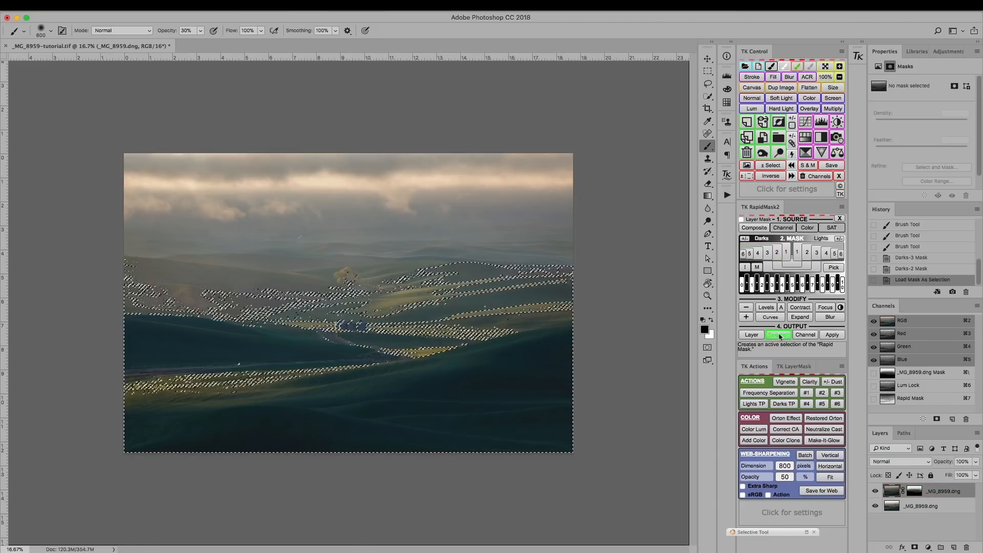
Step: View the Rapid Mask channel, and target the upper layer's mask with the selection edges hidden
{"action": "left_click", "coordinate": [889, 400]}
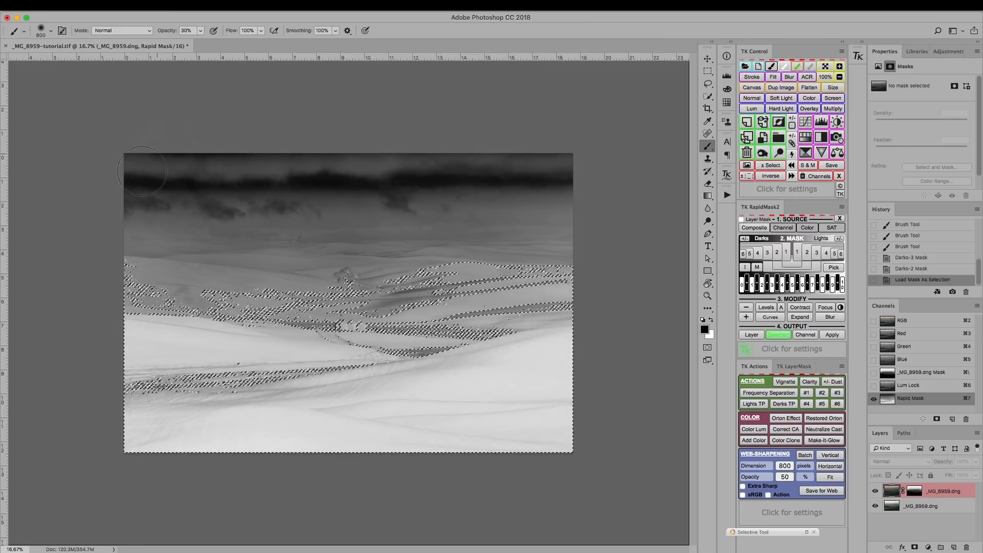
{"action": "left_click", "coordinate": [915, 493]}
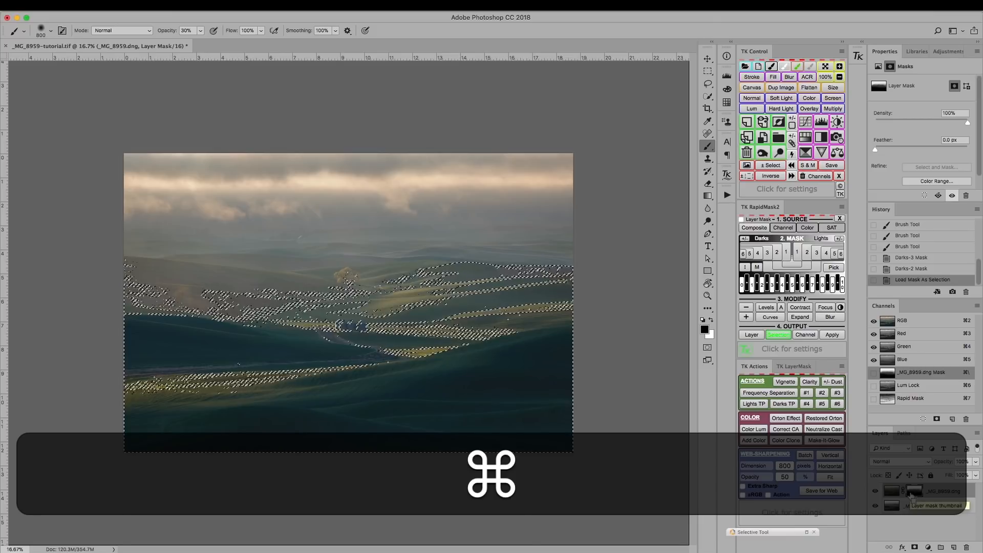
{"action": "key", "text": "super+h"}
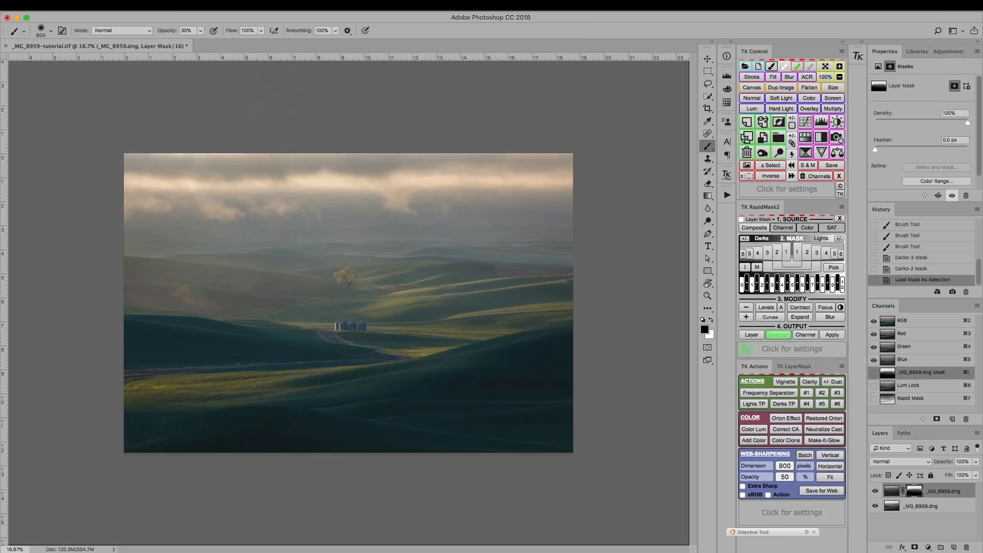
{"action": "left_click", "coordinate": [278, 6]}
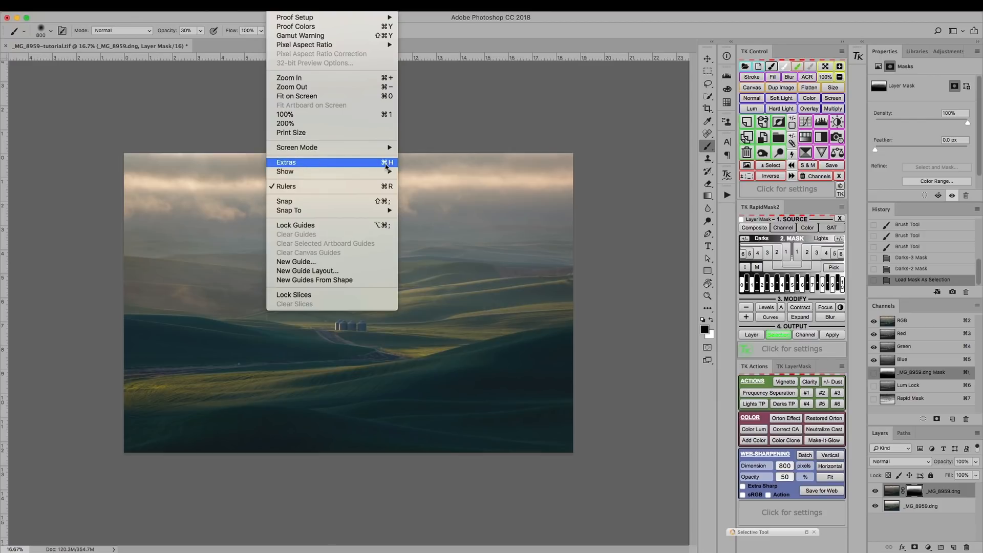
{"action": "left_click", "coordinate": [277, 3]}
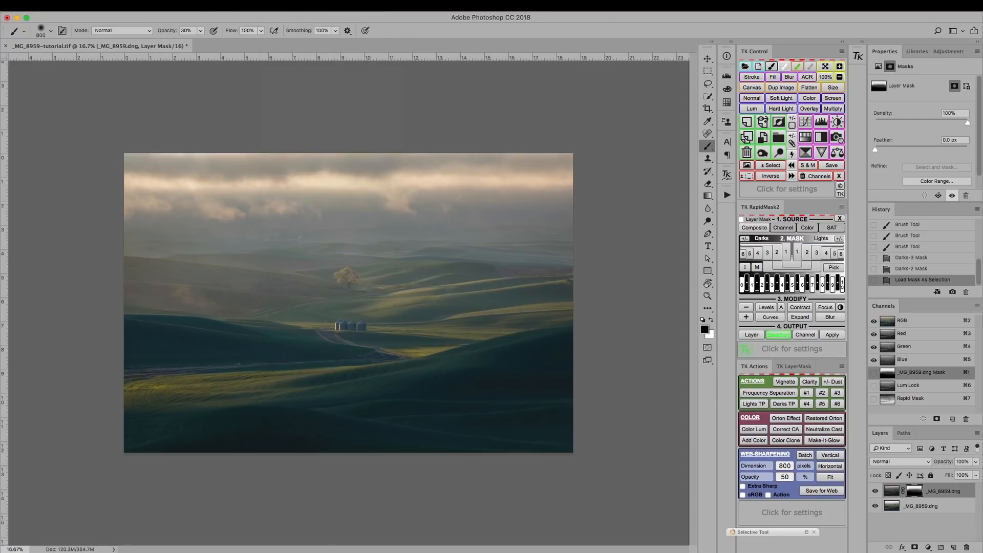
{"action": "key", "text": "super+h"}
Step: Paint black through the Darks-2 selection across the distant hills at 30% opacity with the 800 px brush, and compare before and after
{"action": "left_click_drag", "start_coordinate": [275, 230], "coordinate": [408, 241]}
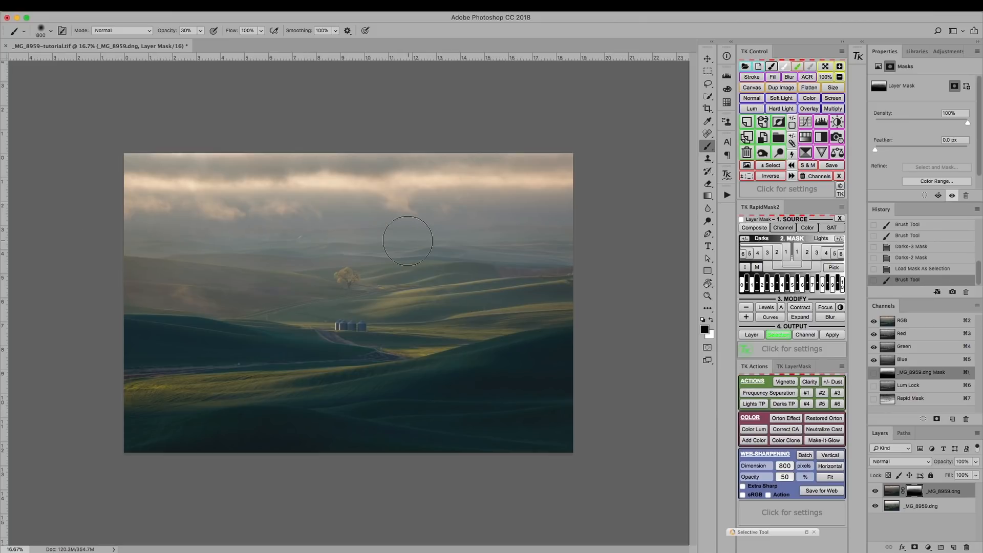
{"action": "left_click", "coordinate": [922, 269]}
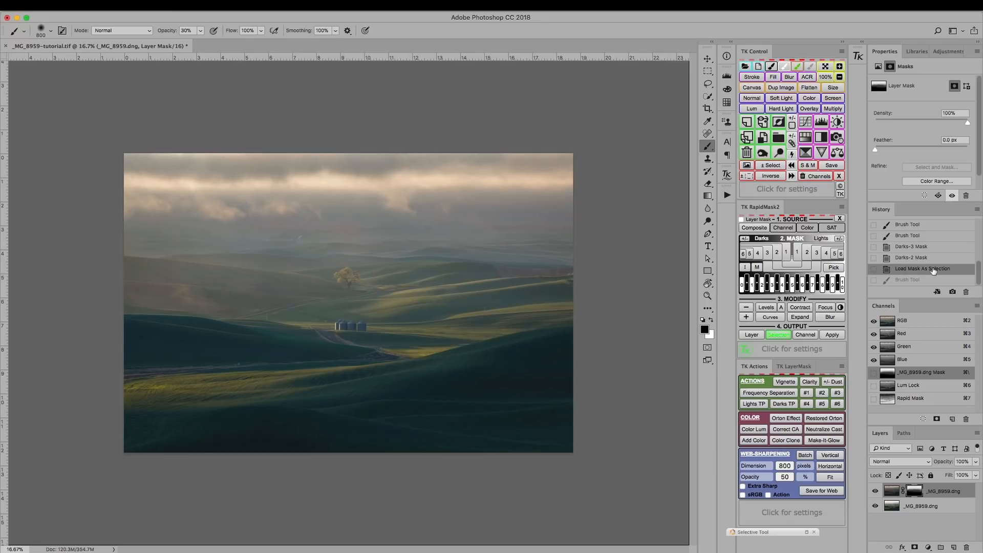
{"action": "left_click", "coordinate": [928, 280]}
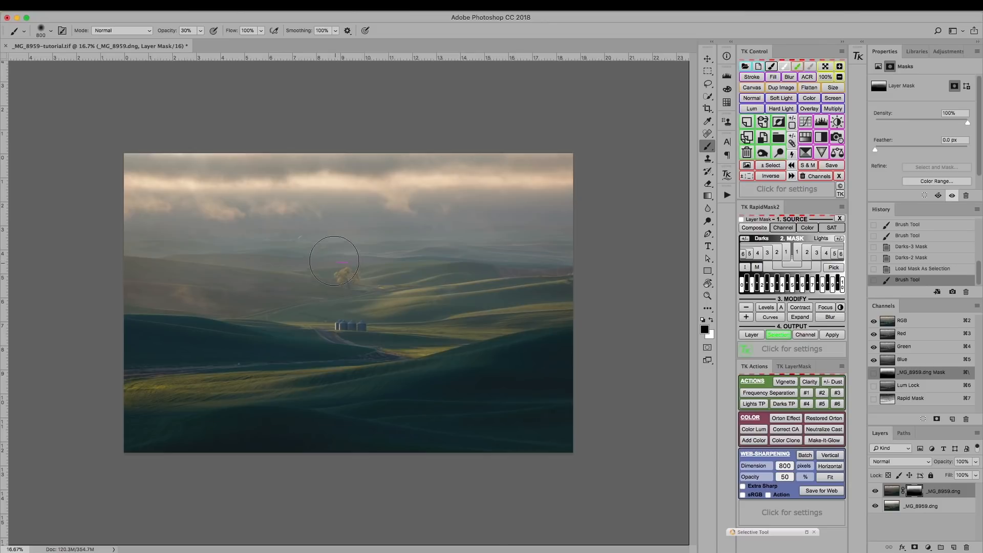
Step: Paint black through the selection over the middle hills left of the tree, comparing with earlier history states and the upper layer hidden
{"action": "left_click_drag", "start_coordinate": [189, 280], "coordinate": [193, 281]}
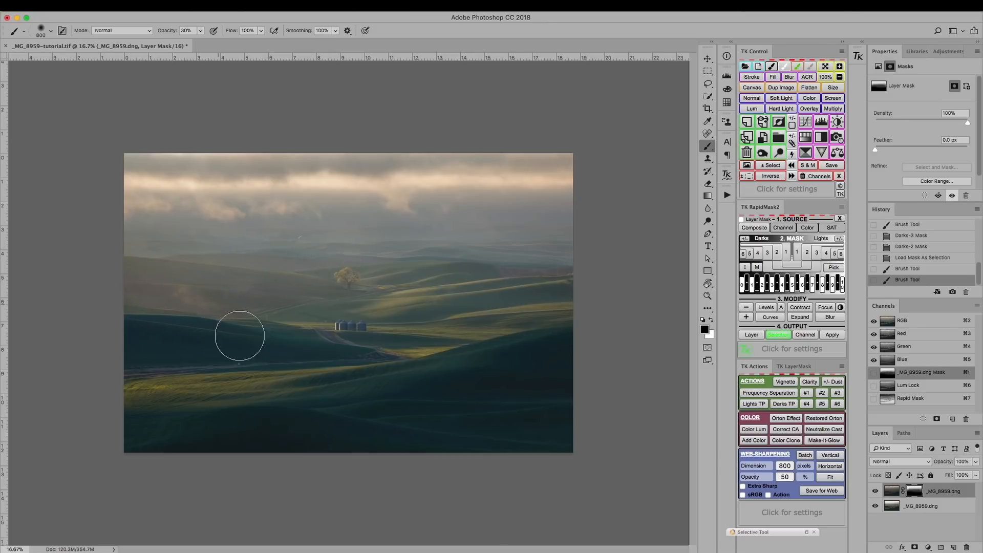
{"action": "left_click", "coordinate": [926, 271]}
{"action": "left_click", "coordinate": [913, 280]}
{"action": "left_click", "coordinate": [912, 260]}
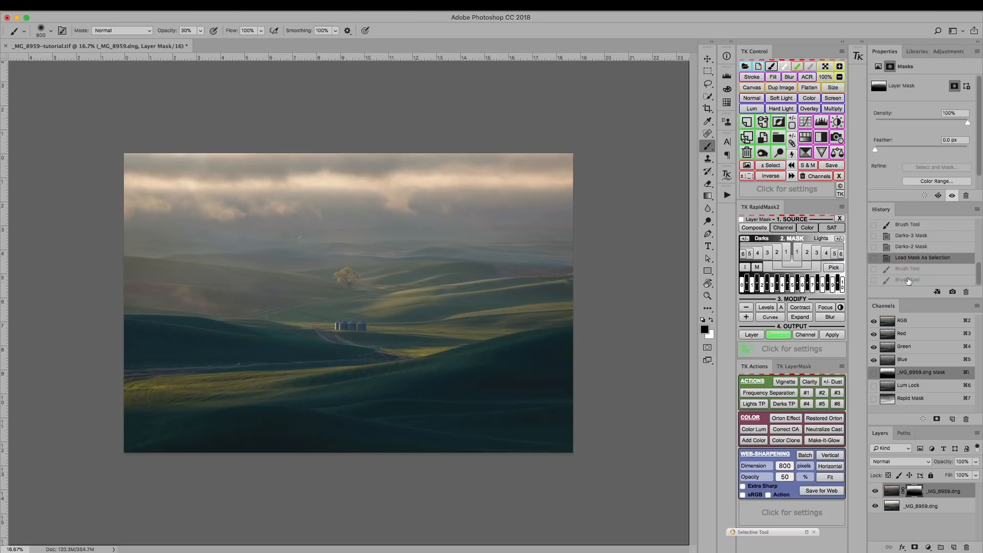
{"action": "left_click", "coordinate": [908, 280]}
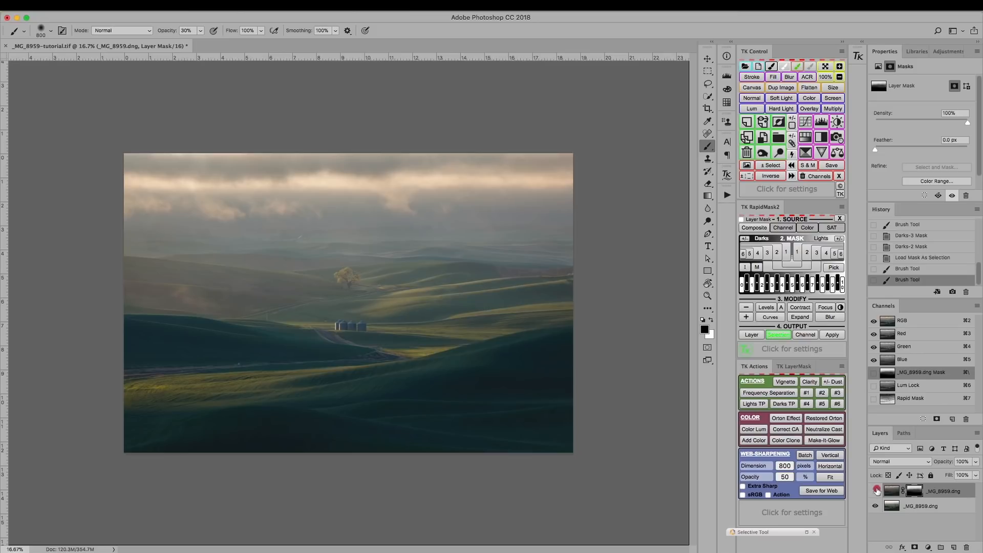
{"action": "left_click", "coordinate": [877, 490]}
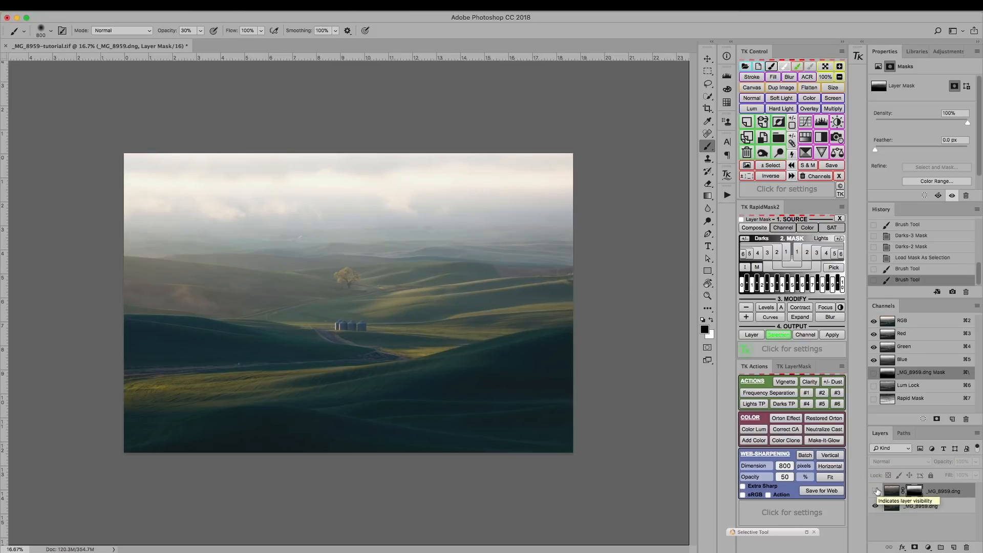
{"action": "left_click", "coordinate": [877, 490]}
{"action": "left_click", "coordinate": [876, 491]}
{"action": "left_click", "coordinate": [877, 490]}
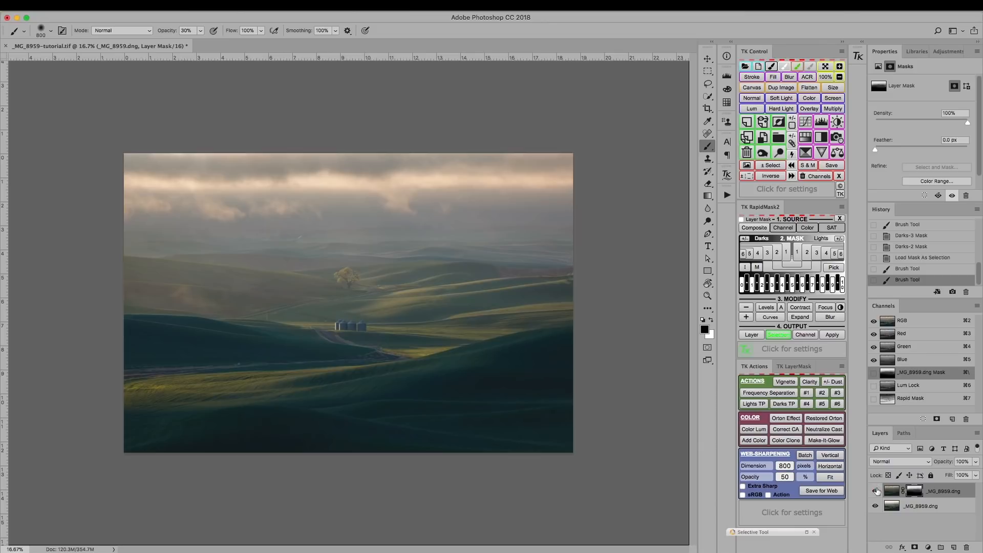
{"action": "left_click", "coordinate": [877, 490]}
{"action": "left_click", "coordinate": [877, 491]}
Step: Paint another black stroke through the selection across the distant hills and lower sky, and compare with the upper layer hidden
{"action": "mouse_move", "coordinate": [425, 242]}
{"action": "left_mouse_down"}
{"action": "mouse_move", "coordinate": [329, 220]}
{"action": "mouse_move", "coordinate": [241, 220]}
{"action": "left_mouse_up"}
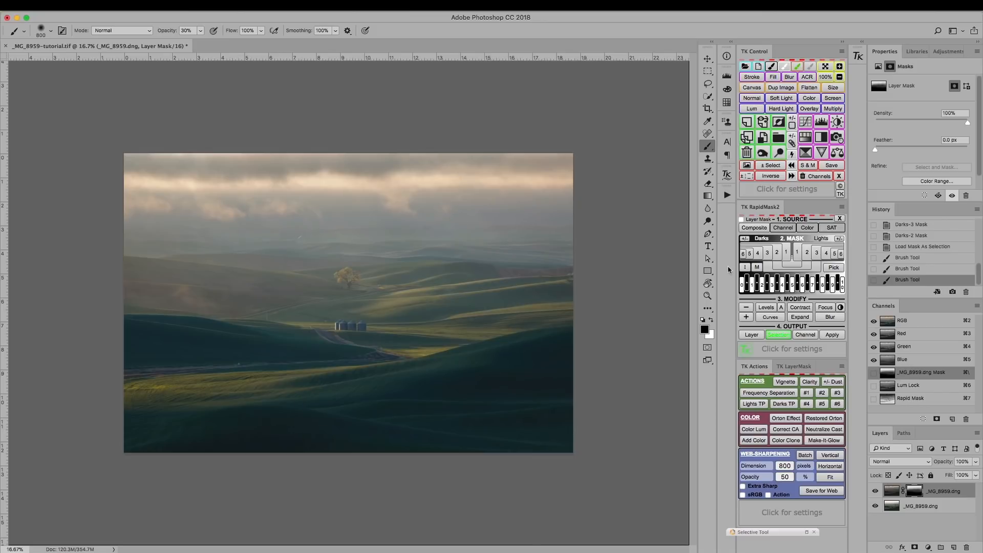
{"action": "left_click", "coordinate": [874, 493]}
{"action": "left_click", "coordinate": [875, 493]}
{"action": "left_click", "coordinate": [875, 492]}
{"action": "left_click", "coordinate": [874, 493]}
{"action": "left_click", "coordinate": [875, 493]}
{"action": "left_click", "coordinate": [874, 493]}
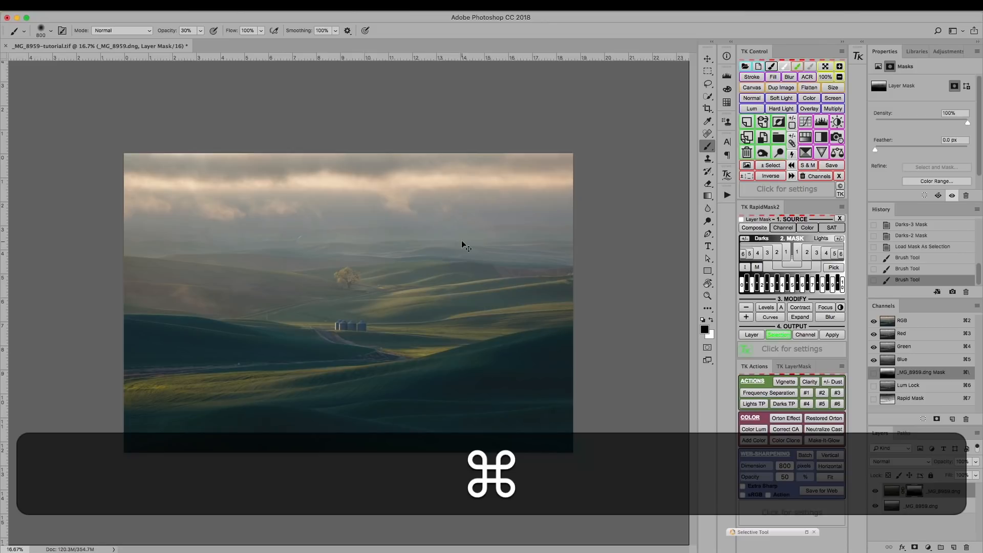
Step: Show the selection edges again and clear the selection
{"action": "key", "text": "super+h"}
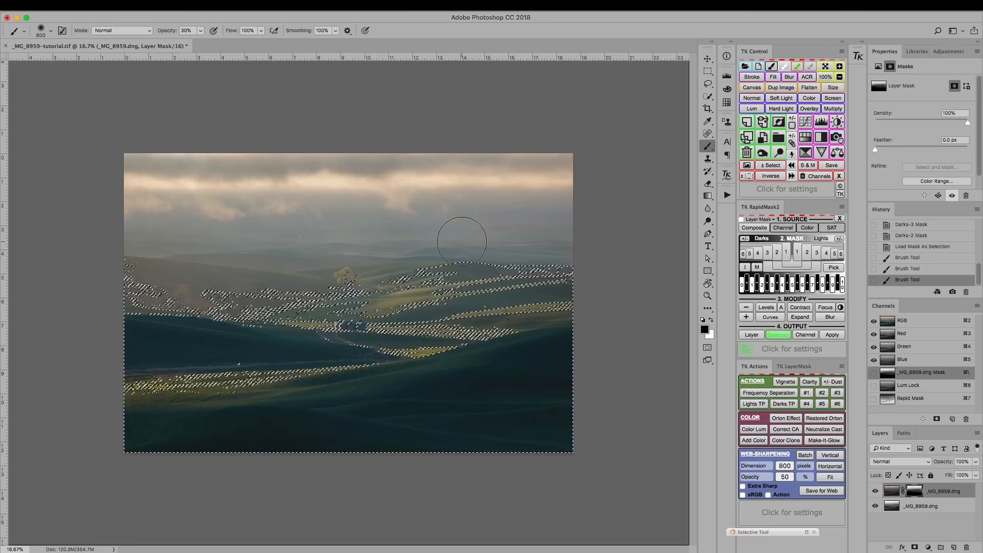
{"action": "key", "text": "super"}
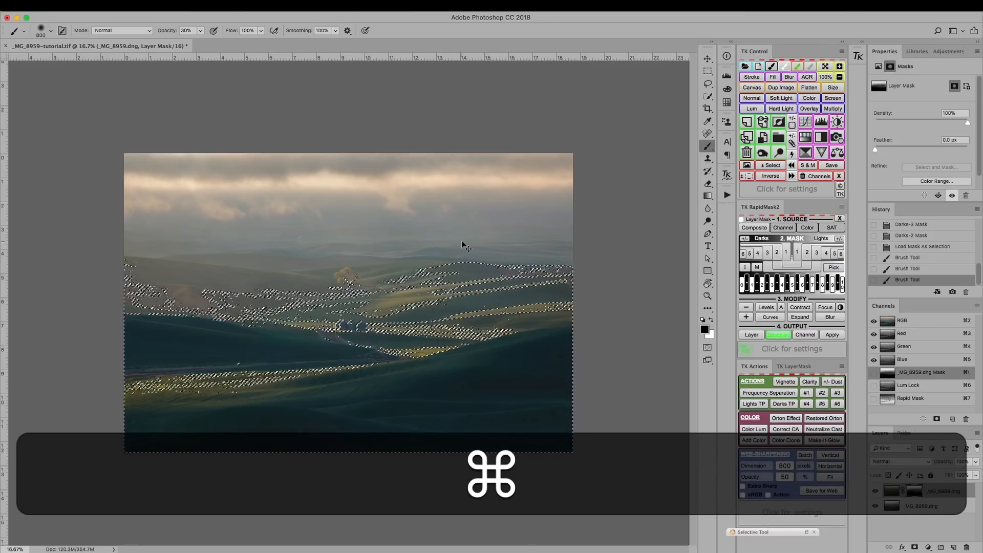
{"action": "key", "text": "super+d"}
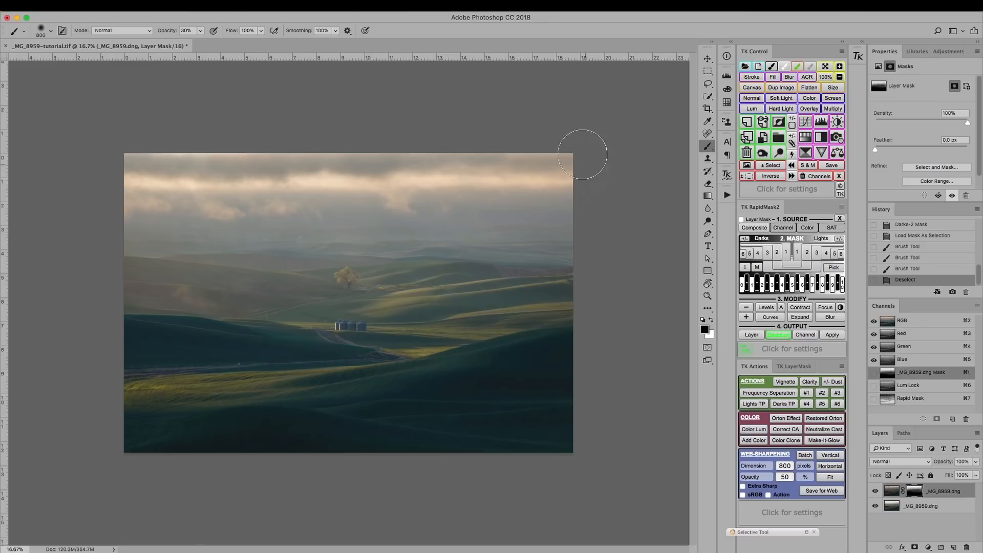
Step: Paint white on the mask over the lower sky and distant hills on the left with a 1500 px brush at 20% opacity
{"action": "key", "text": "bracketright"}
{"action": "key", "text": "bracketright"}
{"action": "key", "text": "bracketright"}
{"action": "key", "text": "x"}
{"action": "key", "text": "bracketright"}
{"action": "key", "text": "bracketright"}
{"action": "key", "text": "2"}
{"action": "mouse_move", "coordinate": [224, 235]}
{"action": "left_mouse_down"}
{"action": "mouse_move", "coordinate": [133, 230]}
{"action": "mouse_move", "coordinate": [106, 248]}
{"action": "mouse_move", "coordinate": [95, 203]}
{"action": "mouse_move", "coordinate": [118, 191]}
{"action": "left_mouse_up"}
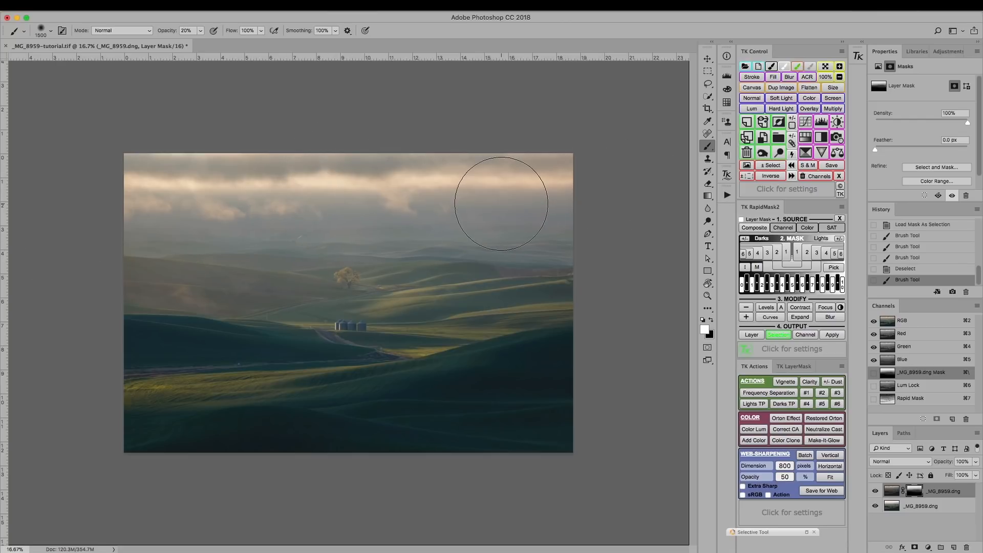
Step: Compare the blend with the upper layer hidden and shown, across the whole image and close up around the tree and silos
{"action": "left_click", "coordinate": [876, 491]}
{"action": "left_click", "coordinate": [877, 491]}
{"action": "left_click", "coordinate": [877, 491]}
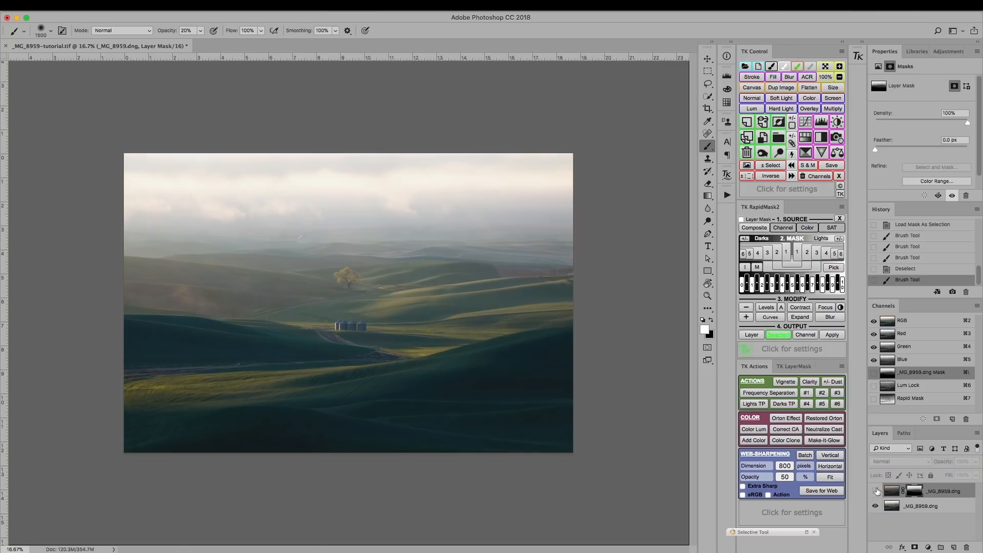
{"action": "key", "text": "super+equal"}
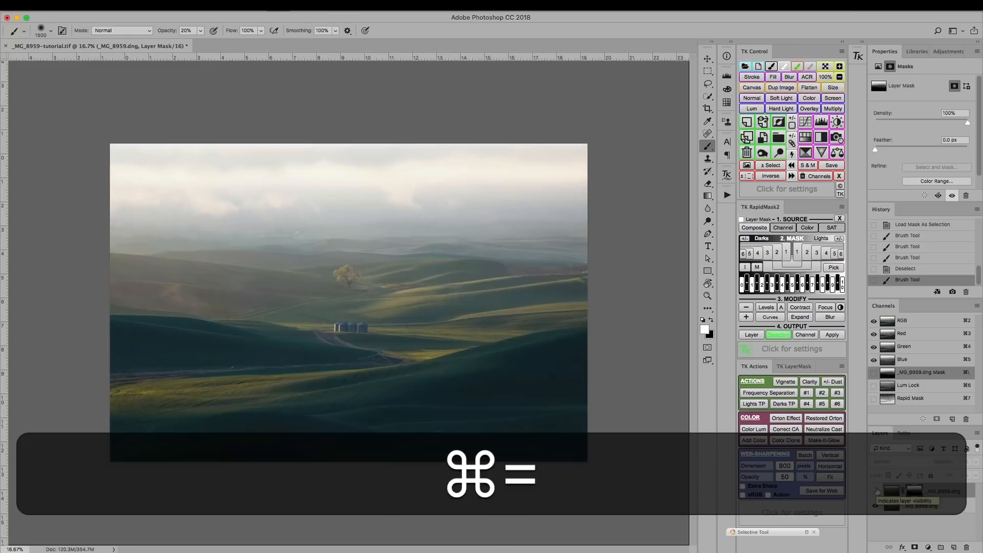
{"action": "key", "text": "super+equal"}
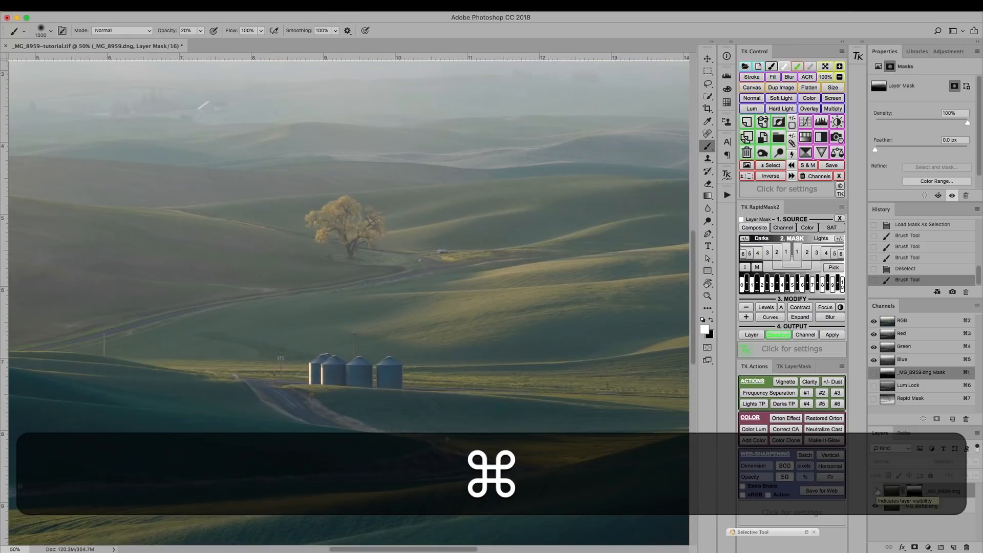
{"action": "key", "text": "super+equal"}
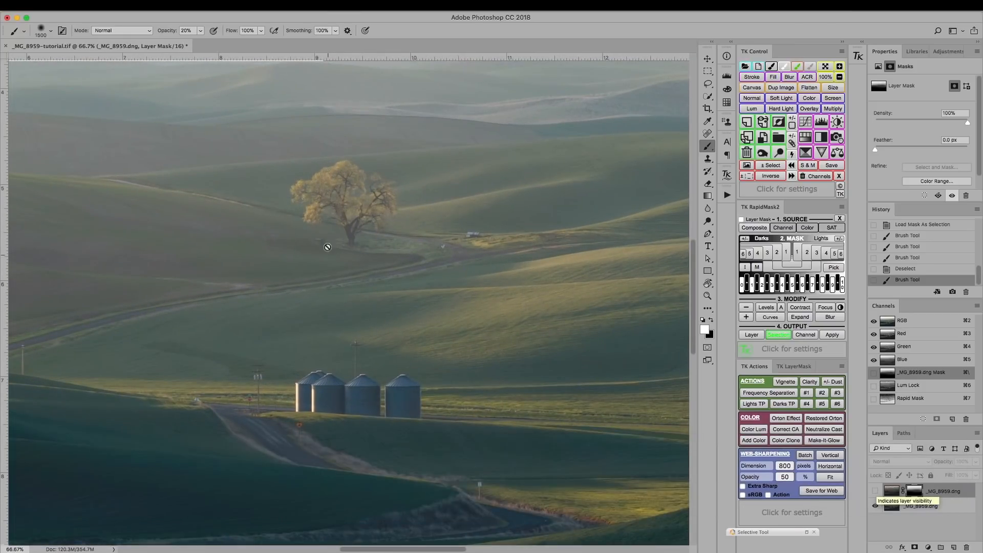
{"action": "left_click", "coordinate": [875, 490]}
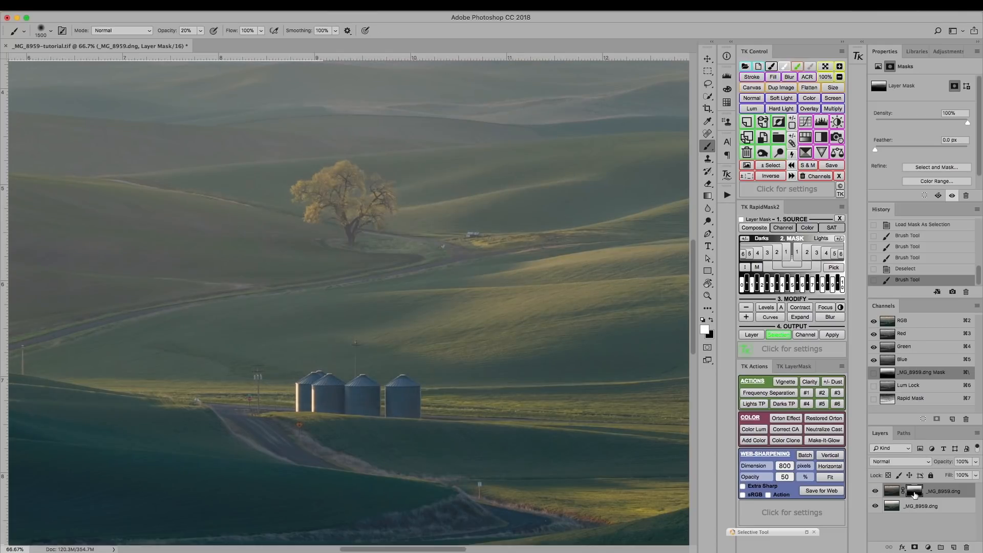
Step: Reduce the brush to 100 px for the tree and compare the tree area with the upper layer hidden
{"action": "key", "text": "bracketleft"}
{"action": "key", "text": "bracketleft"}
{"action": "key", "text": "bracketleft"}
{"action": "key", "text": "bracketleft"}
{"action": "key", "text": "bracketleft"}
{"action": "key", "text": "bracketleft"}
{"action": "key", "text": "bracketleft"}
{"action": "key", "text": "bracketleft"}
{"action": "key", "text": "bracketleft"}
{"action": "key", "text": "bracketleft"}
{"action": "key", "text": "bracketleft"}
{"action": "key", "text": "bracketleft"}
{"action": "key", "text": "bracketleft"}
{"action": "key", "text": "bracketleft"}
{"action": "key", "text": "bracketleft"}
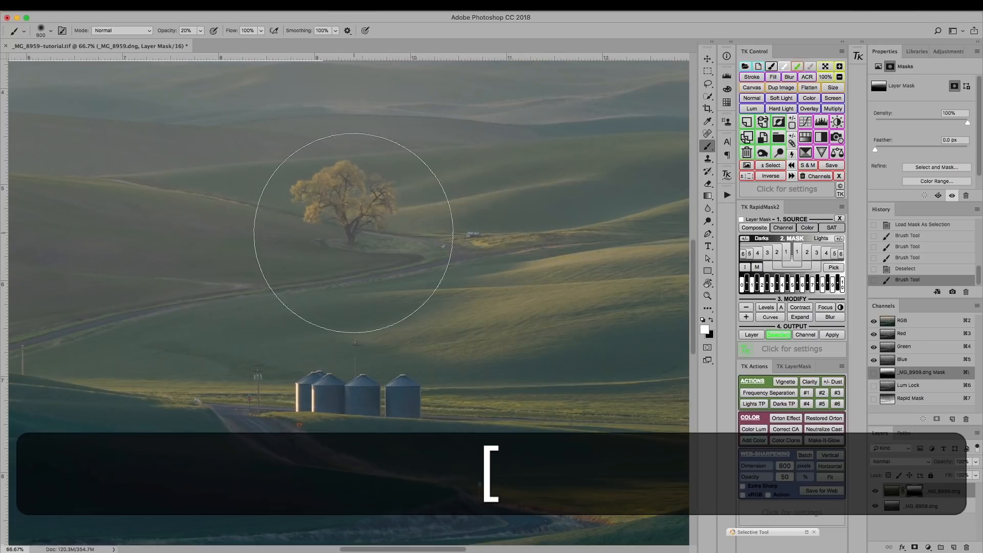
{"action": "key", "text": "bracketleft"}
{"action": "key", "text": "bracketleft"}
{"action": "key", "text": "bracketleft"}
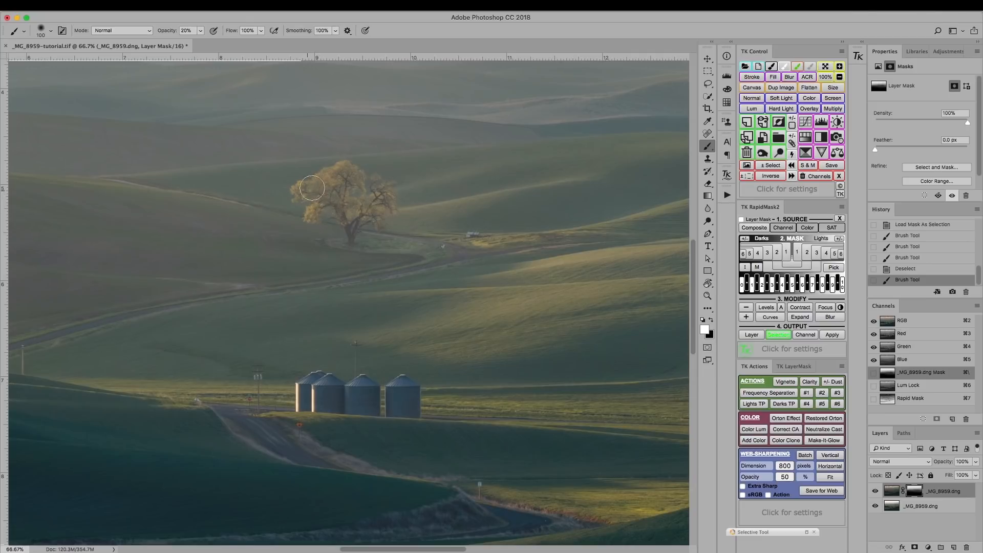
{"action": "left_click", "coordinate": [875, 493]}
{"action": "left_click", "coordinate": [876, 493]}
{"action": "left_click", "coordinate": [876, 493]}
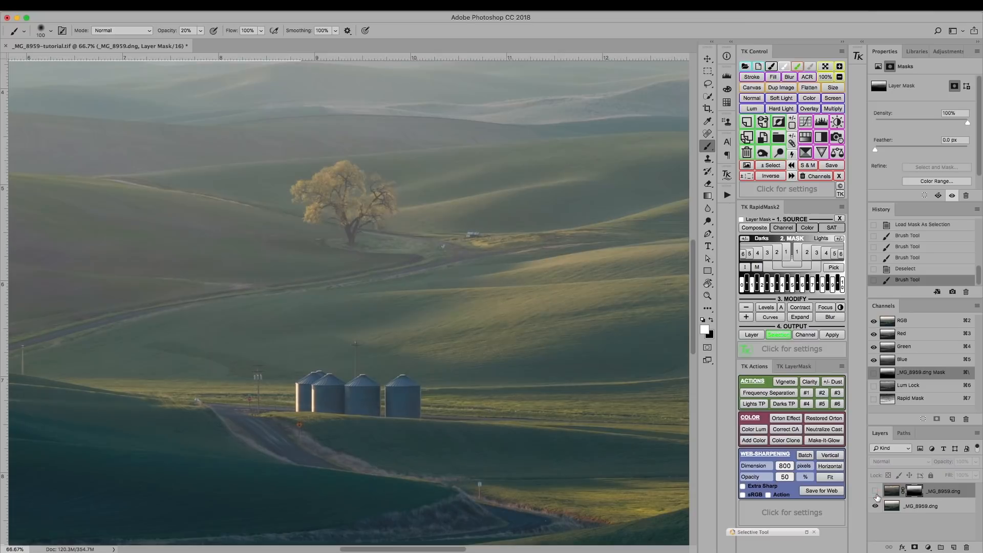
{"action": "left_click", "coordinate": [876, 493]}
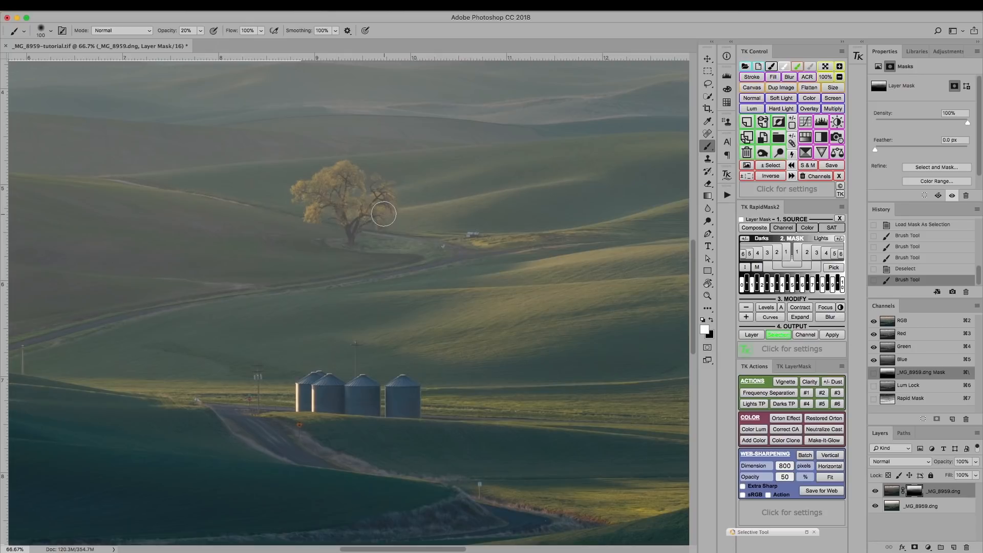
Step: Paint black on the mask over the upper-left part of the tree's crown with a smaller brush at 50% opacity
{"action": "key", "text": "bracketleft"}
{"action": "key", "text": "5"}
{"action": "key", "text": "x"}
{"action": "key", "text": "bracketleft"}
{"action": "key", "text": "bracketleft"}
{"action": "key", "text": "bracketleft"}
{"action": "key", "text": "bracketleft"}
{"action": "mouse_move", "coordinate": [343, 168]}
{"action": "left_mouse_down"}
{"action": "mouse_move", "coordinate": [301, 188]}
{"action": "mouse_move", "coordinate": [322, 201]}
{"action": "mouse_move", "coordinate": [312, 214]}
{"action": "left_mouse_up"}
{"action": "mouse_move", "coordinate": [335, 171]}
{"action": "left_mouse_down"}
{"action": "mouse_move", "coordinate": [357, 180]}
{"action": "mouse_move", "coordinate": [340, 171]}
{"action": "mouse_move", "coordinate": [321, 182]}
{"action": "left_mouse_up"}
Step: Paint black over the crown's left tip with a 35 px brush and across its inner branches with a 50 px brush
{"action": "key", "text": "bracketleft"}
{"action": "key", "text": "bracketleft"}
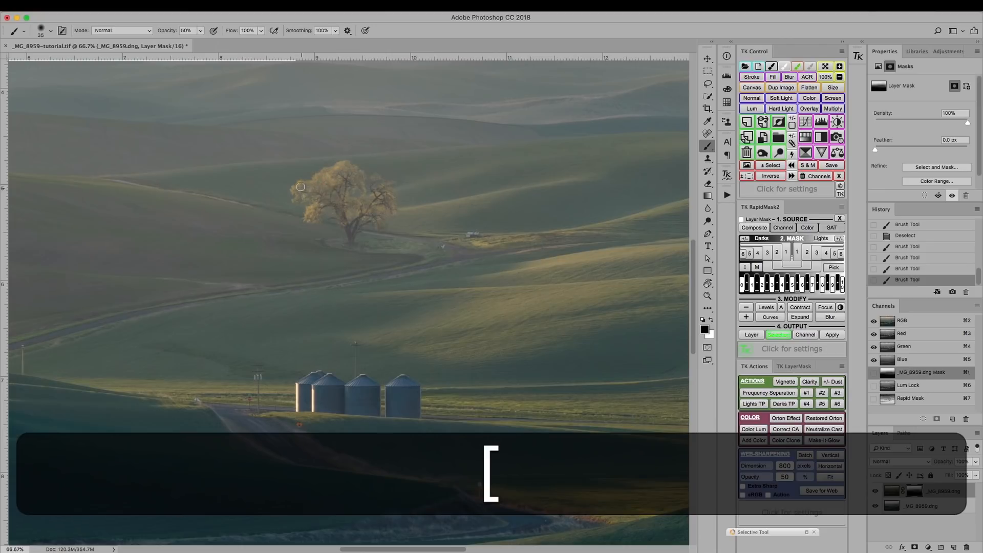
{"action": "left_click_drag", "start_coordinate": [298, 188], "coordinate": [301, 197]}
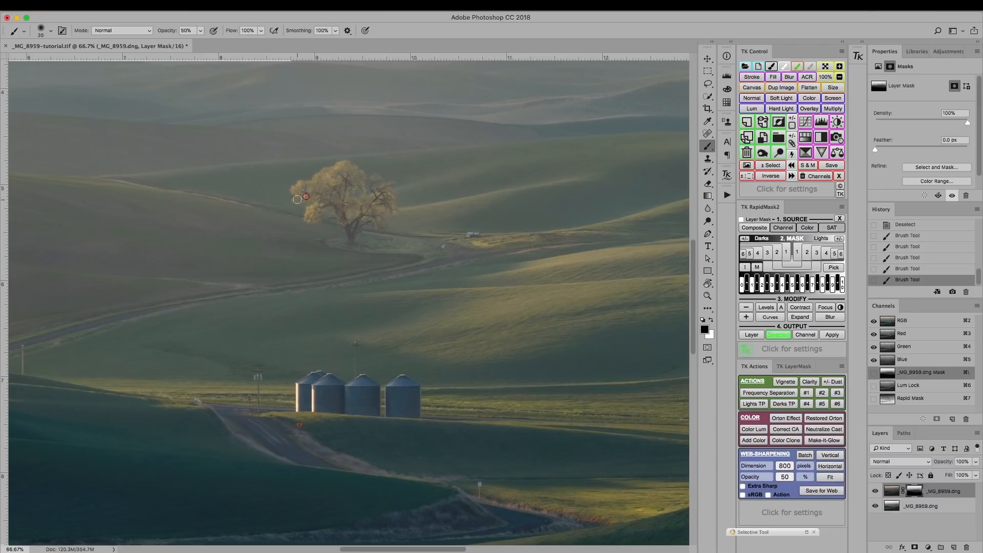
{"action": "key", "text": "bracketright"}
{"action": "key", "text": "bracketright"}
{"action": "mouse_move", "coordinate": [322, 182]}
{"action": "left_mouse_down"}
{"action": "mouse_move", "coordinate": [345, 169]}
{"action": "mouse_move", "coordinate": [340, 188]}
{"action": "left_mouse_up"}
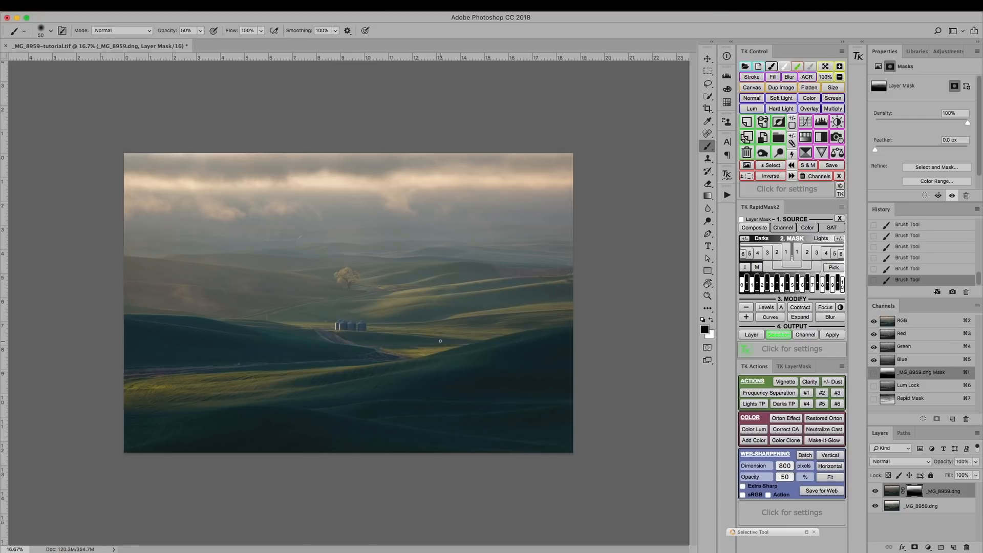
Step: Check the blended image and remove all alpha masks from the document's channels
{"action": "key", "text": "super+equal"}
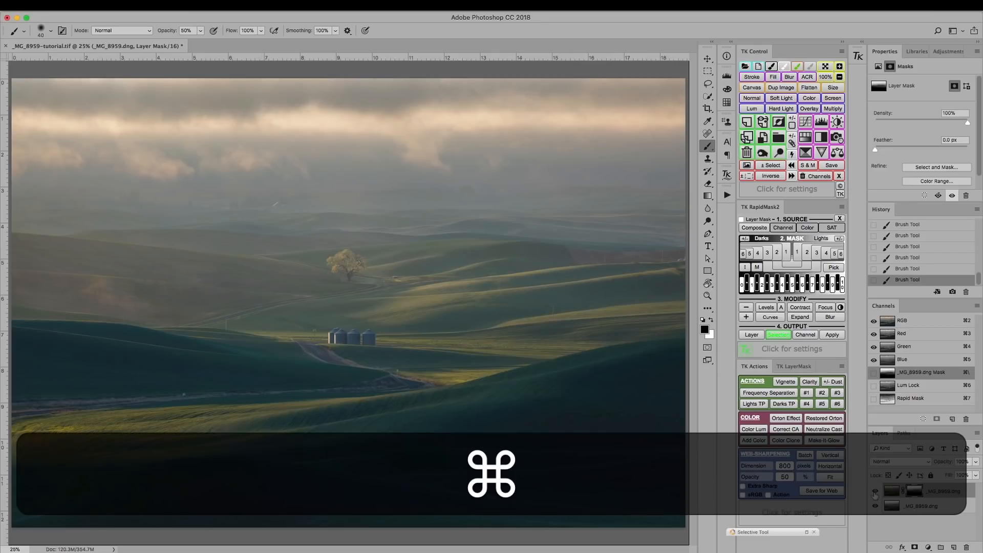
{"action": "key", "text": "super+minus"}
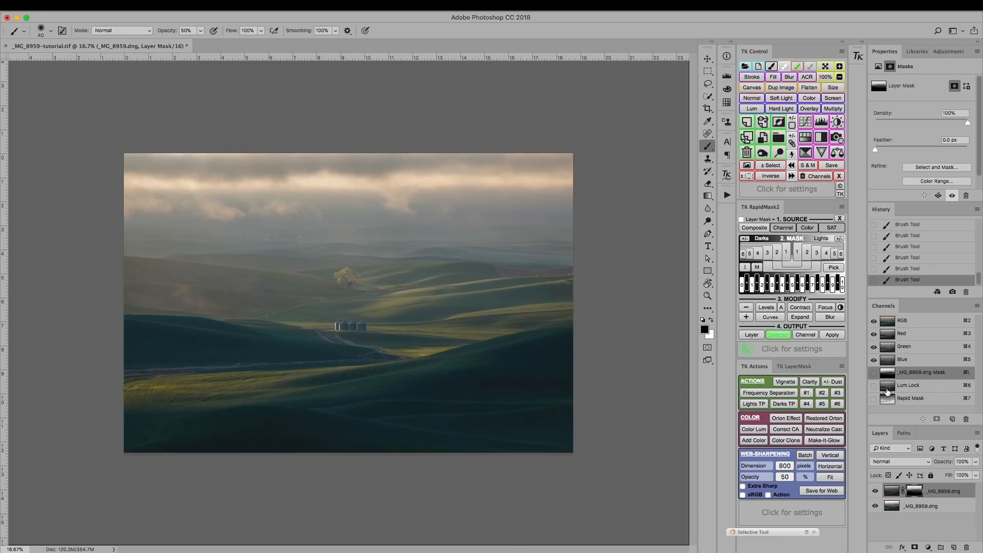
{"action": "left_click", "coordinate": [821, 176]}
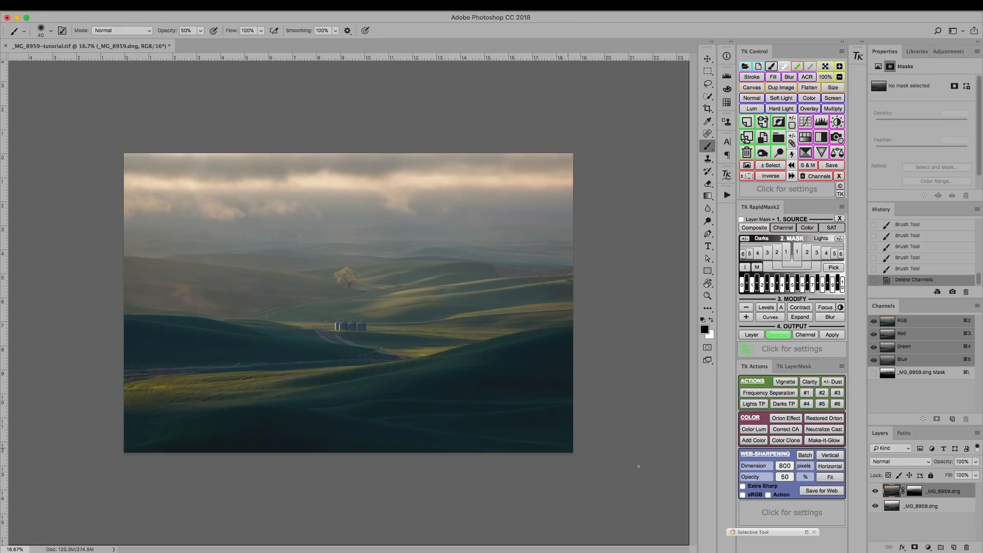
Step: Compare the finished blend with the upper layer hidden, and flatten all layers into a single background layer
{"action": "left_click", "coordinate": [874, 494]}
{"action": "left_click", "coordinate": [874, 494]}
{"action": "left_click", "coordinate": [875, 492]}
{"action": "left_click", "coordinate": [874, 492]}
{"action": "left_click", "coordinate": [155, 5]}
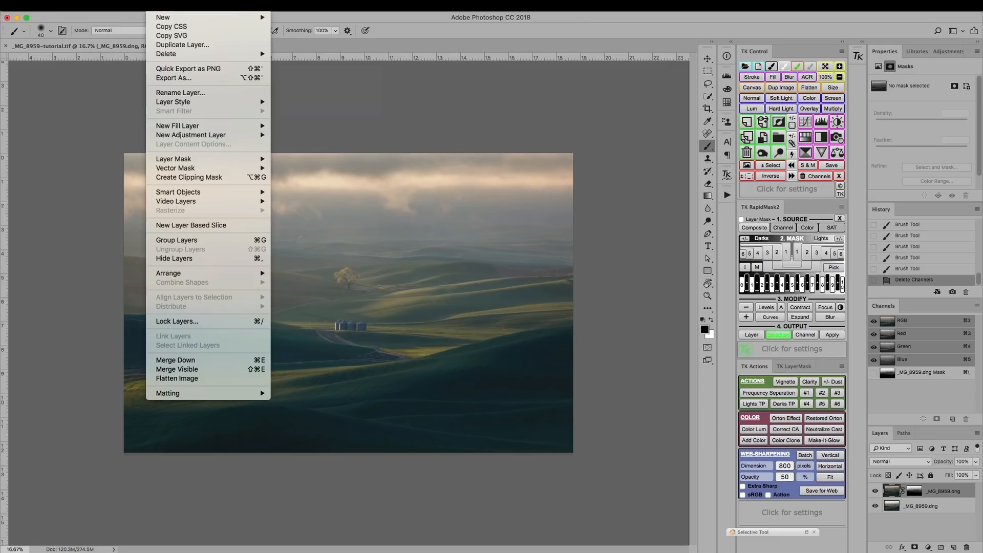
{"action": "left_click", "coordinate": [156, 5]}
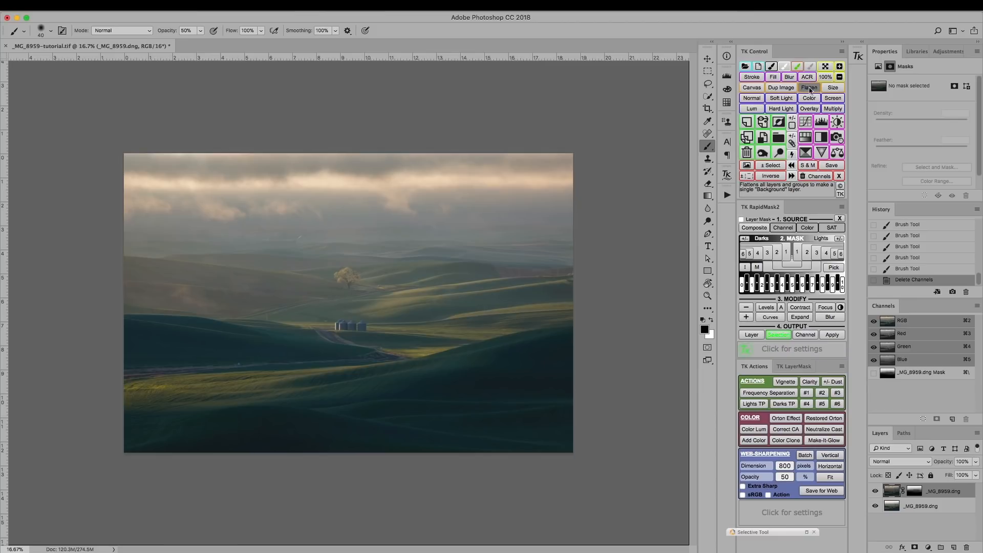
{"action": "left_click", "coordinate": [808, 90]}
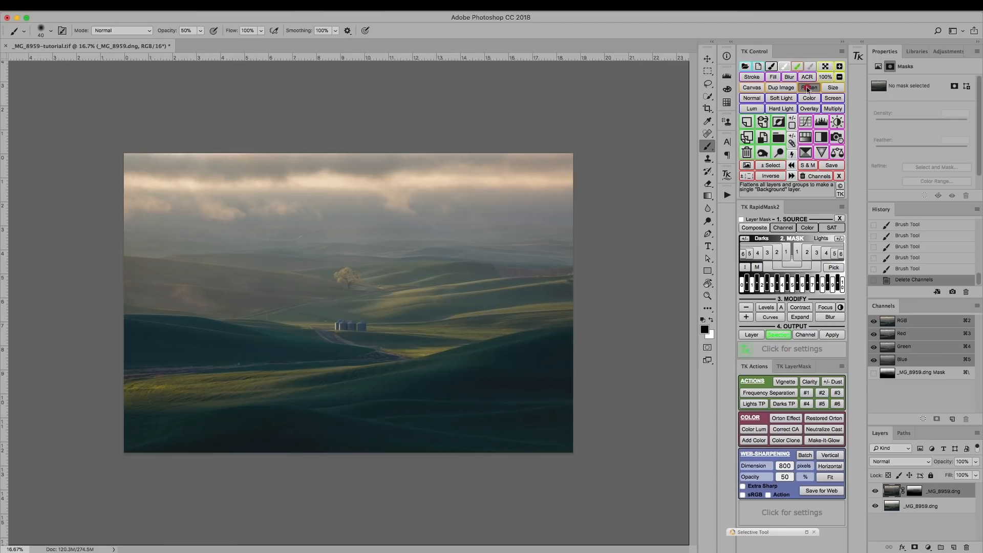